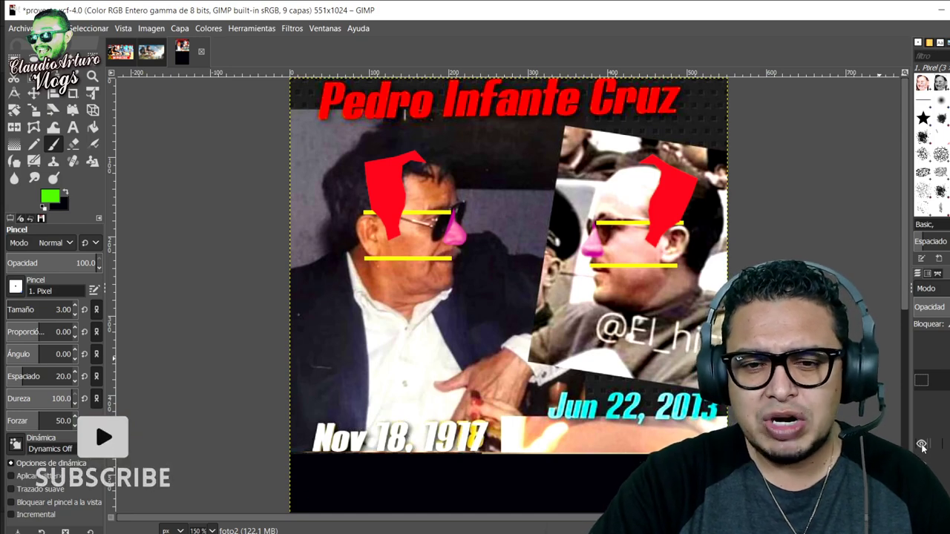
# Toggle the pink nose overlay layer off and on repeatedly to compare the noses in the two profile photos
pyautogui.click(922, 445)
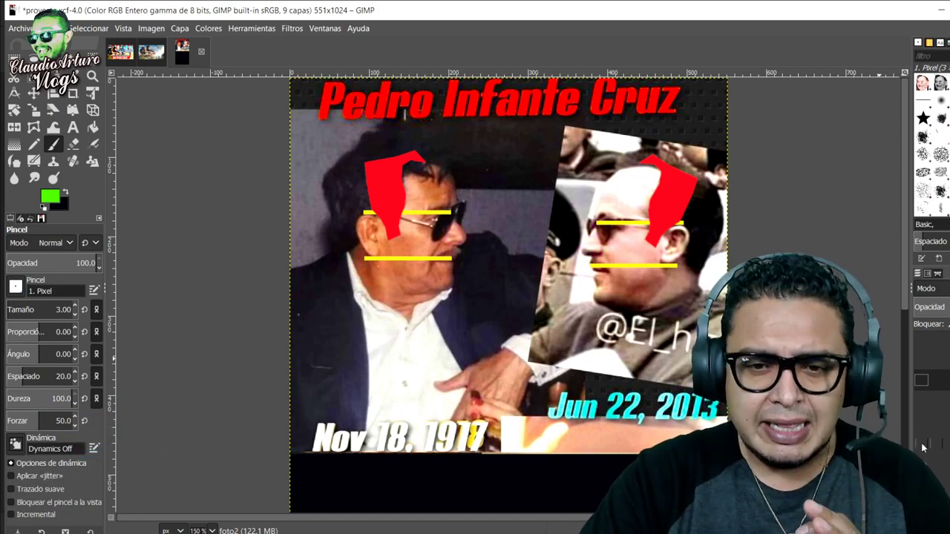
pyautogui.click(922, 445)
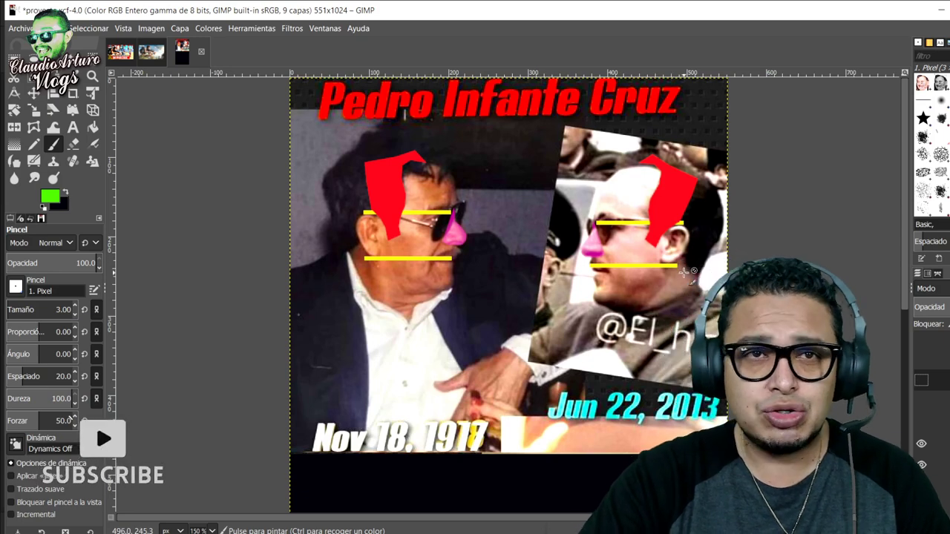
pyautogui.click(921, 444)
pyautogui.click(921, 445)
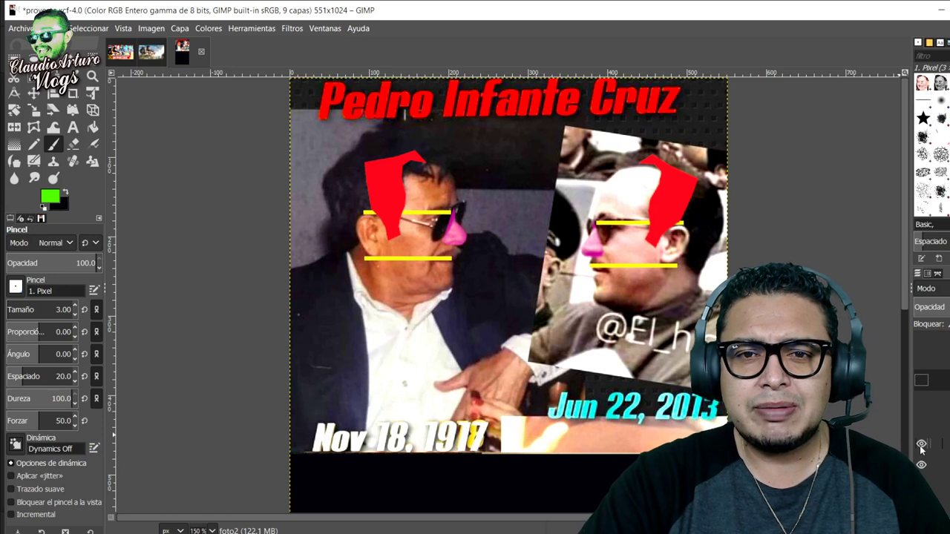
pyautogui.click(921, 444)
pyautogui.click(921, 449)
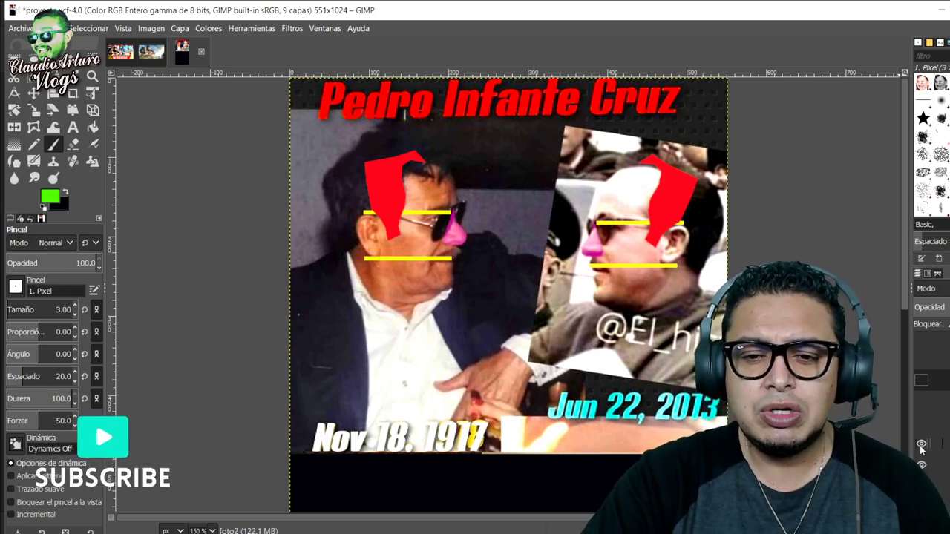
pyautogui.click(922, 444)
pyautogui.click(922, 446)
pyautogui.click(921, 447)
pyautogui.click(922, 447)
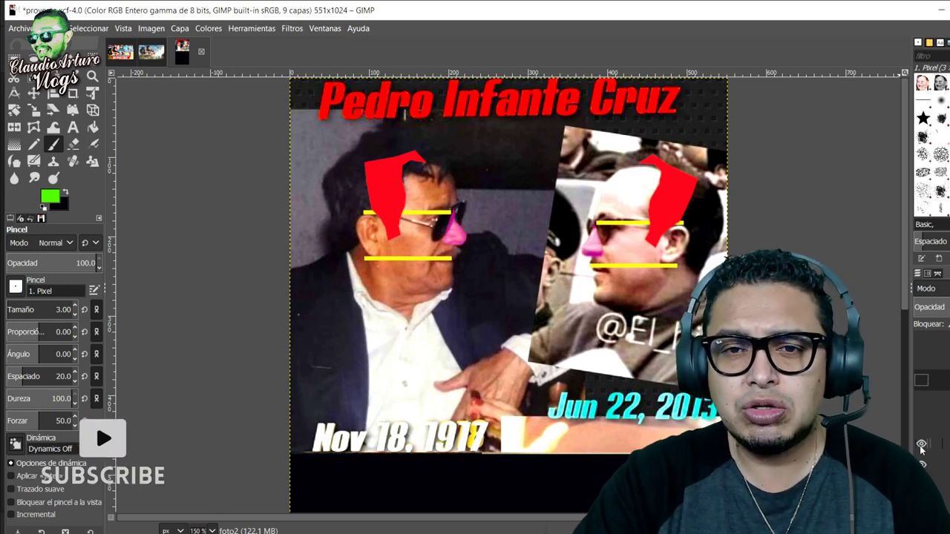
pyautogui.click(921, 448)
pyautogui.click(921, 447)
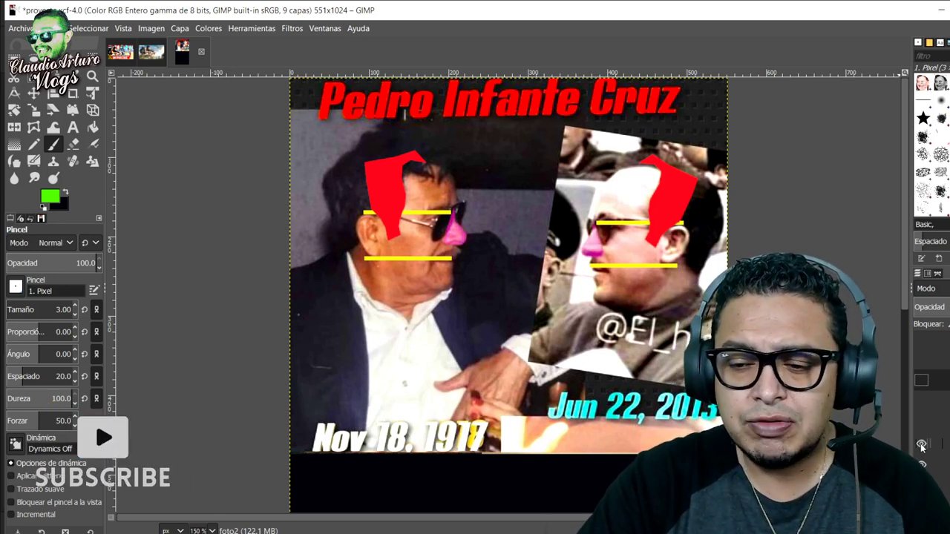
pyautogui.click(921, 447)
pyautogui.click(921, 448)
pyautogui.click(921, 448)
pyautogui.click(921, 446)
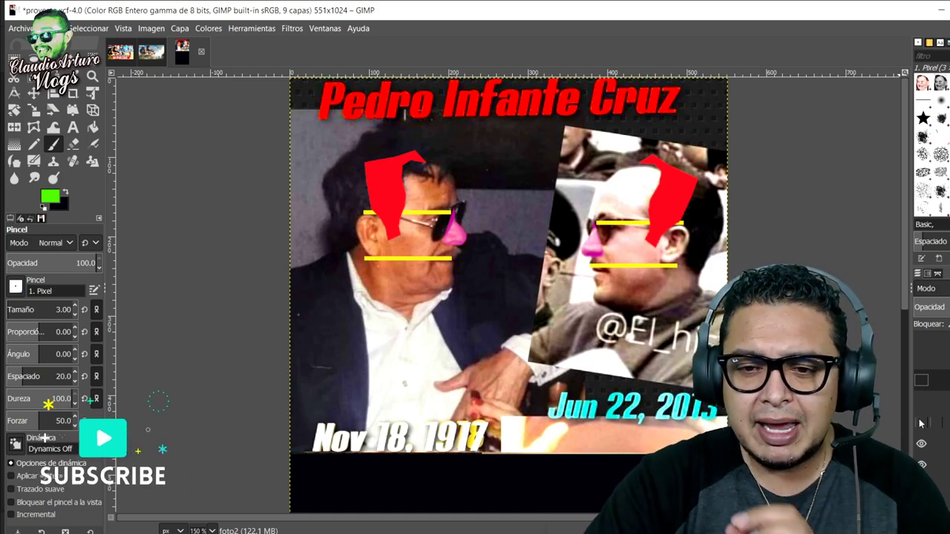
# Show the teal ear overlay layer, switching it on and off repeatedly to compare the ears in both profile photos
pyautogui.click(921, 422)
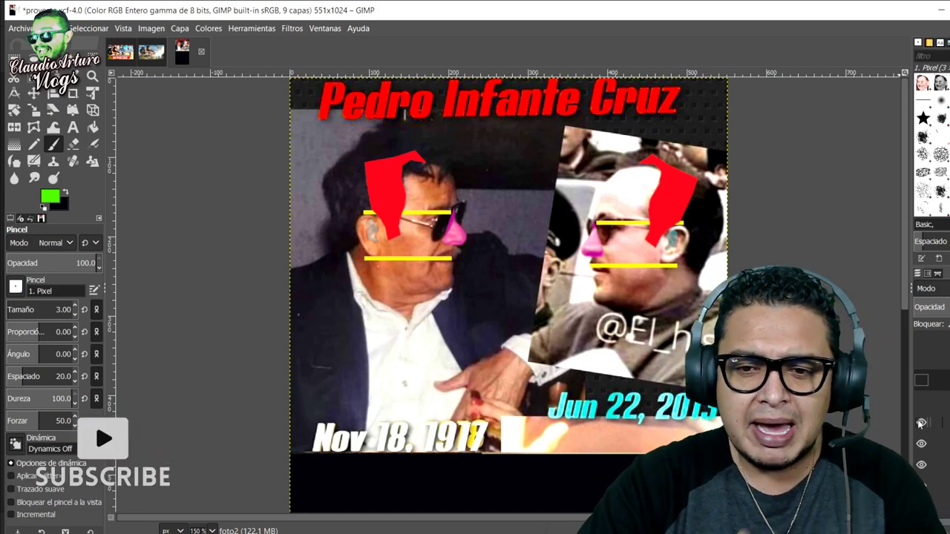
pyautogui.click(922, 423)
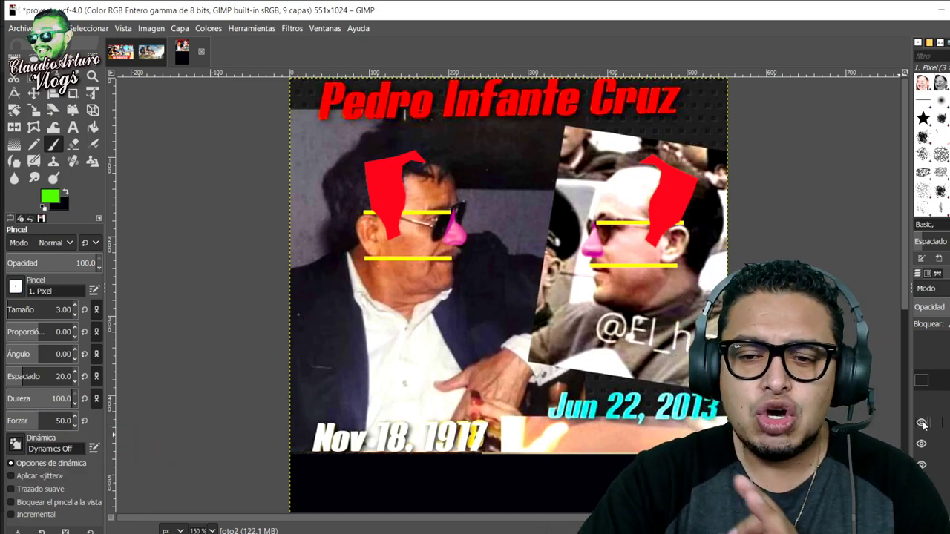
pyautogui.click(921, 423)
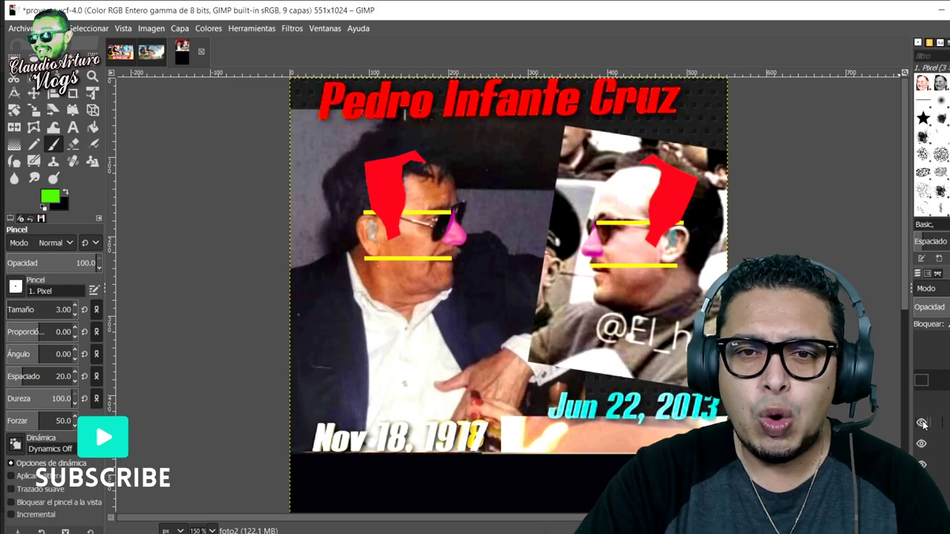
pyautogui.click(921, 423)
pyautogui.click(921, 423)
pyautogui.click(922, 423)
pyautogui.click(922, 423)
pyautogui.click(921, 423)
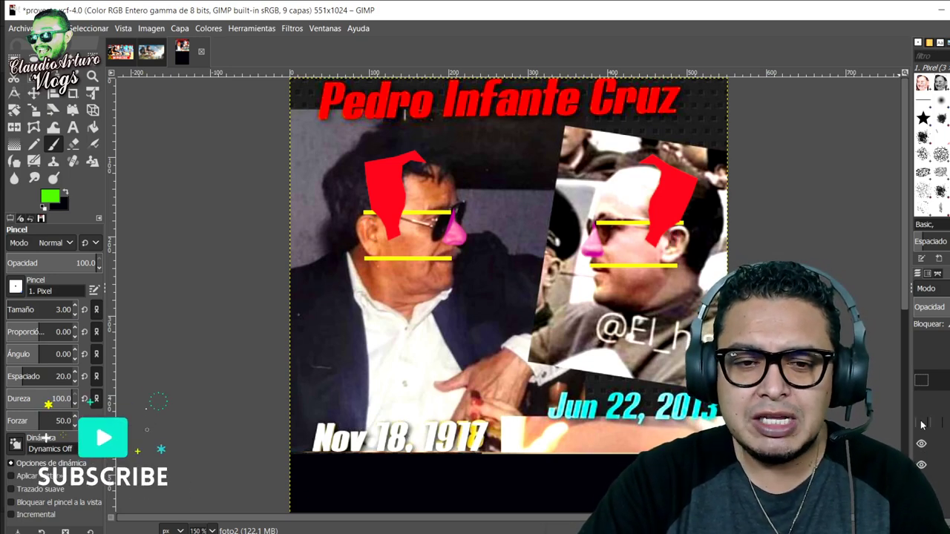
pyautogui.click(921, 423)
pyautogui.click(921, 423)
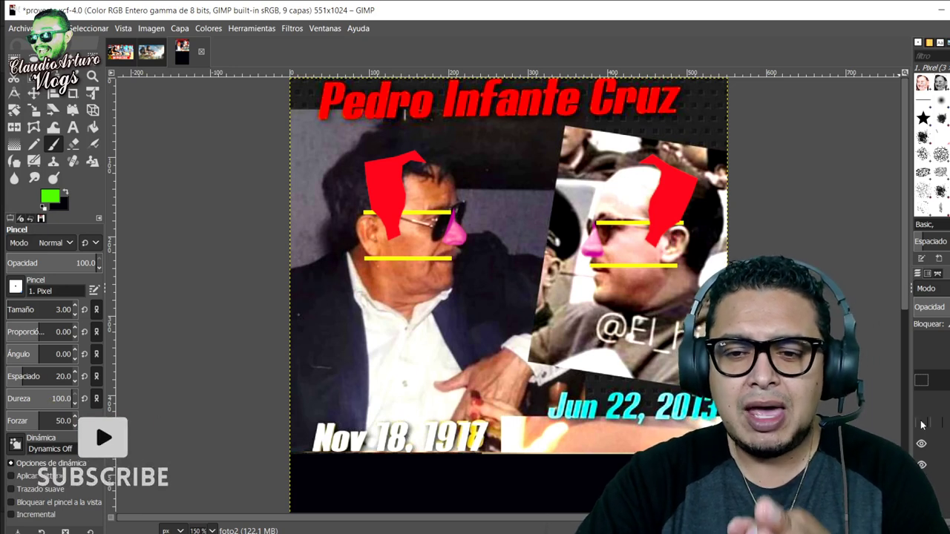
pyautogui.click(921, 423)
pyautogui.click(922, 424)
pyautogui.click(921, 423)
pyautogui.click(922, 423)
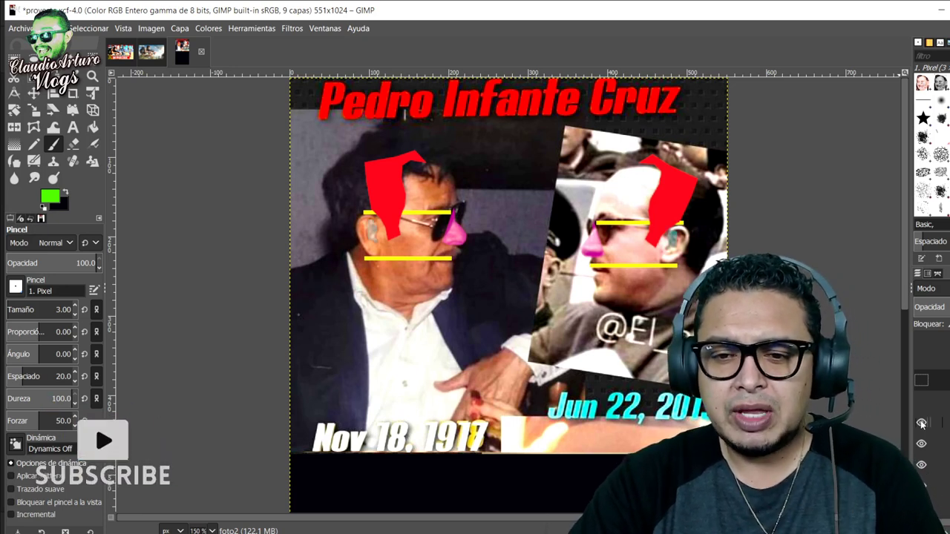
pyautogui.click(921, 423)
pyautogui.click(921, 423)
pyautogui.click(921, 423)
pyautogui.click(921, 423)
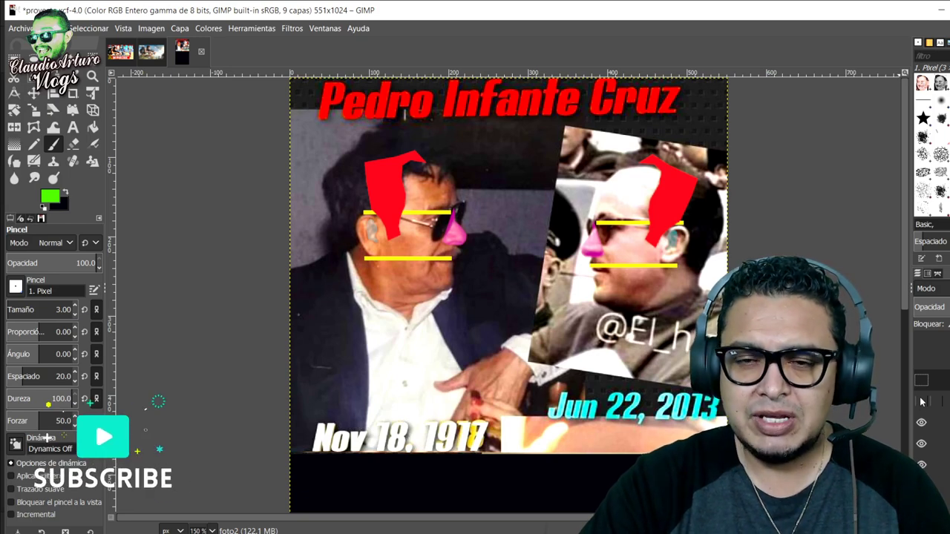
# Show the translucent green head-shape overlay layer, switching it on and off repeatedly to compare the head outlines in both photos
pyautogui.click(921, 402)
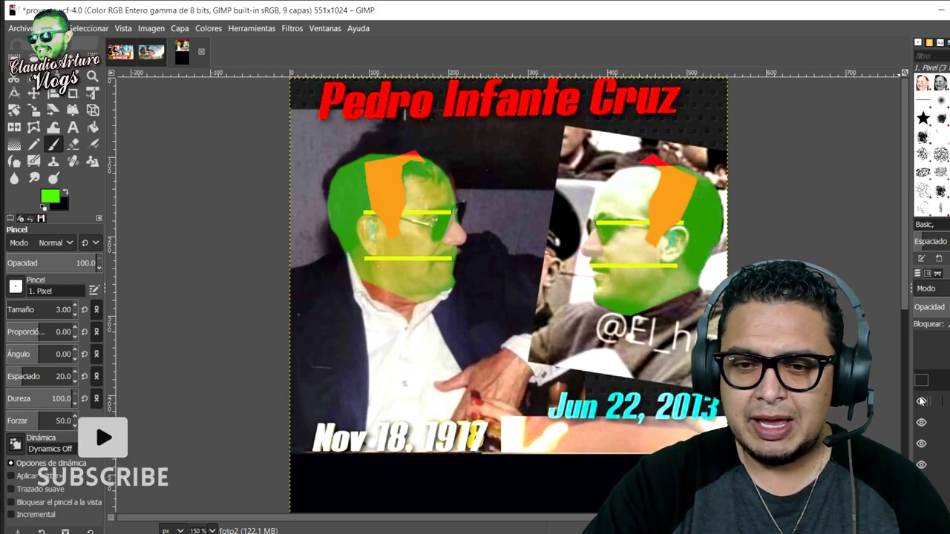
pyautogui.click(921, 402)
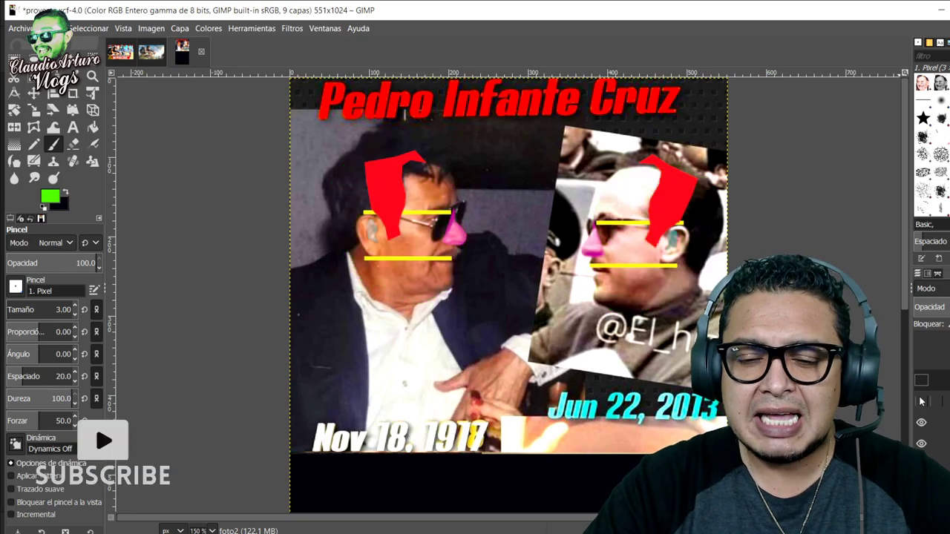
pyautogui.click(921, 401)
pyautogui.click(921, 402)
pyautogui.click(921, 401)
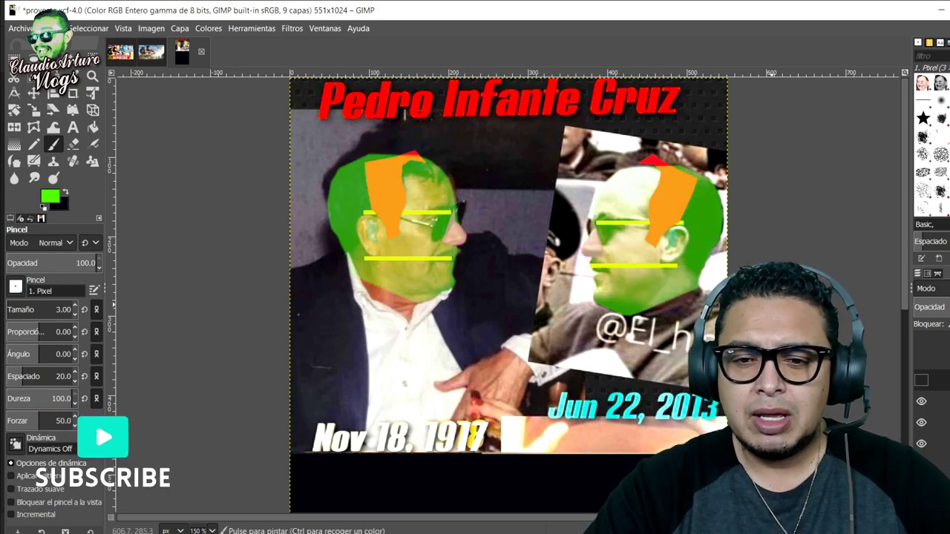
pyautogui.click(921, 401)
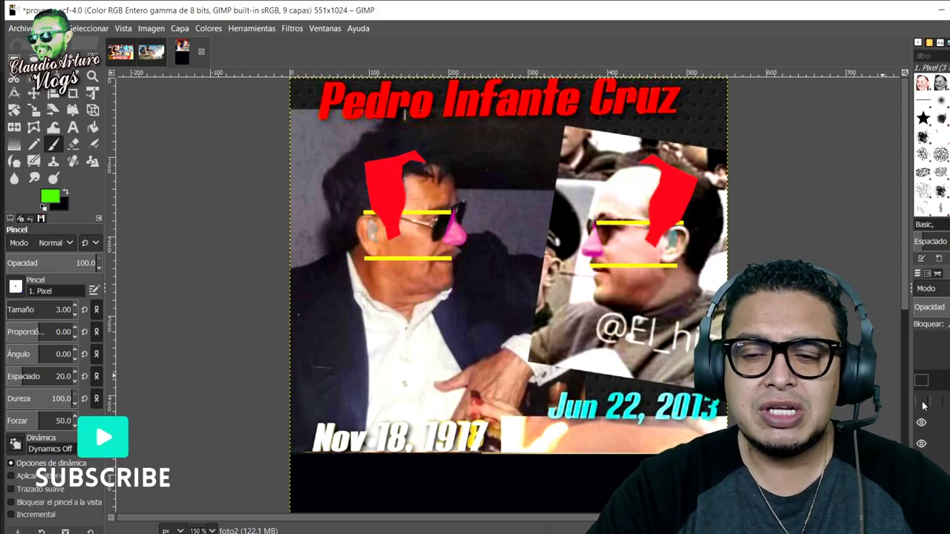
pyautogui.click(922, 402)
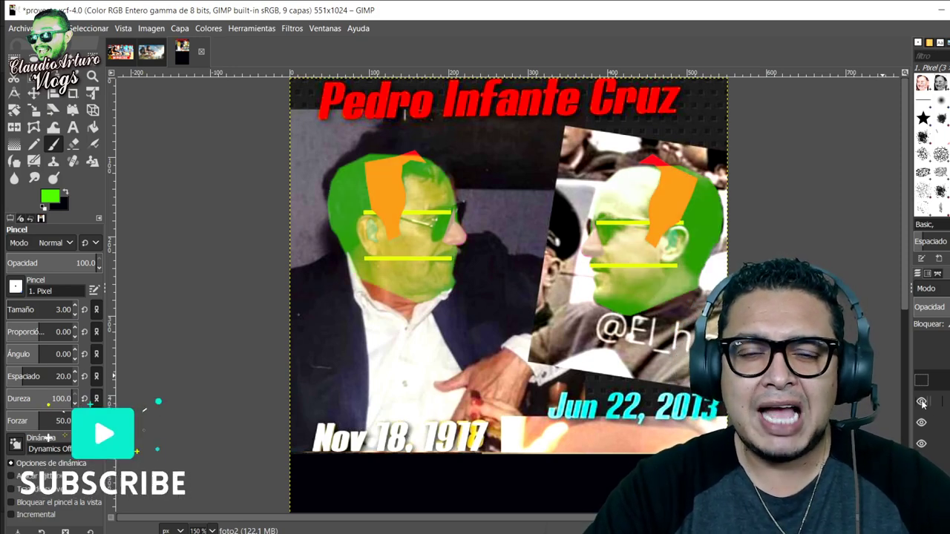
pyautogui.click(922, 402)
pyautogui.click(922, 402)
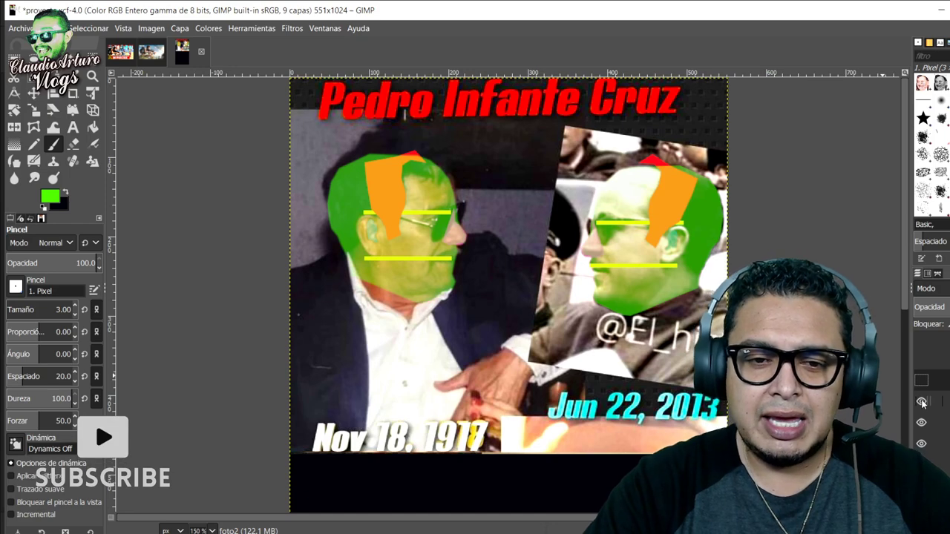
pyautogui.click(922, 403)
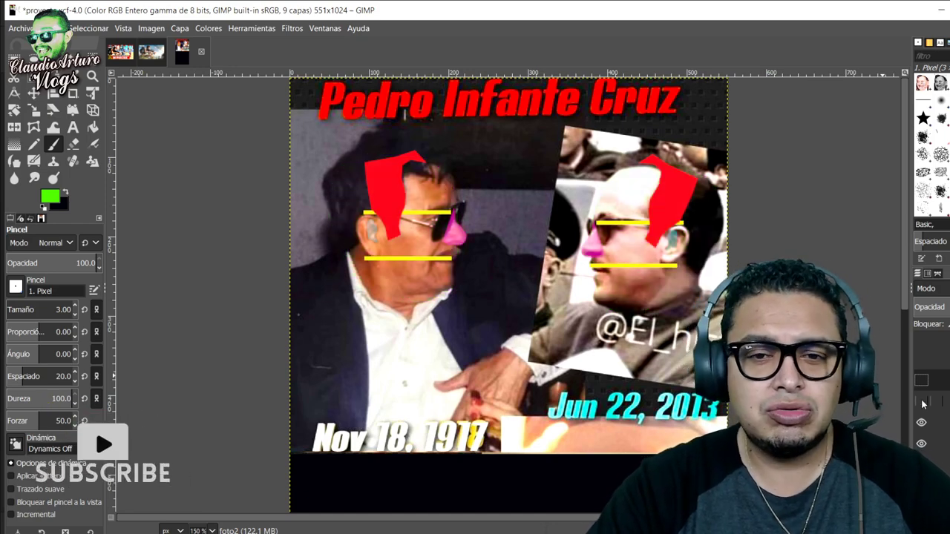
pyautogui.click(922, 403)
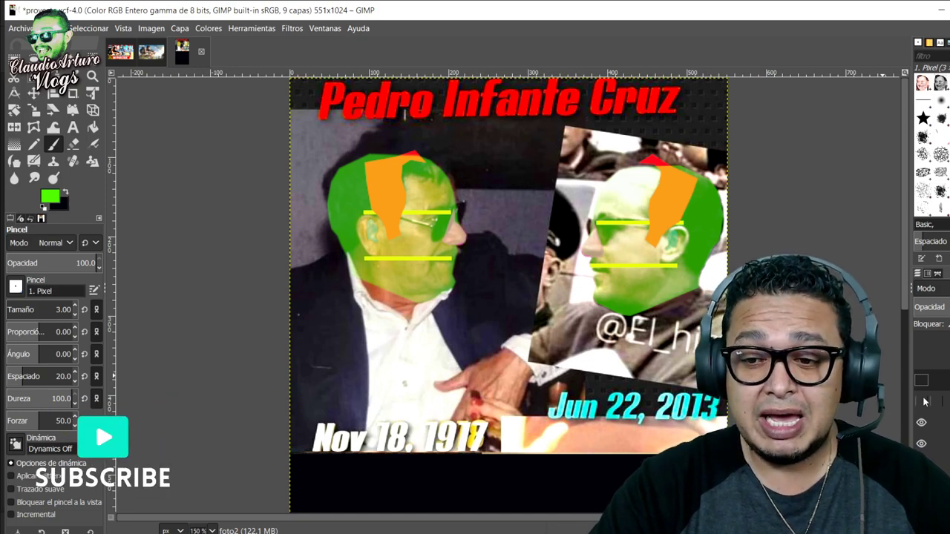
pyautogui.click(922, 403)
pyautogui.click(922, 403)
pyautogui.click(922, 402)
pyautogui.click(922, 403)
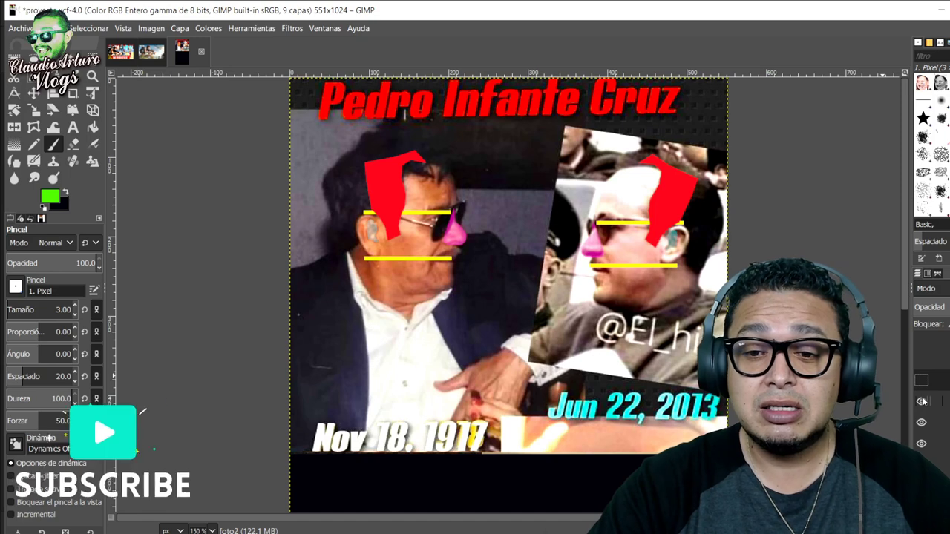
pyautogui.click(922, 402)
pyautogui.click(923, 402)
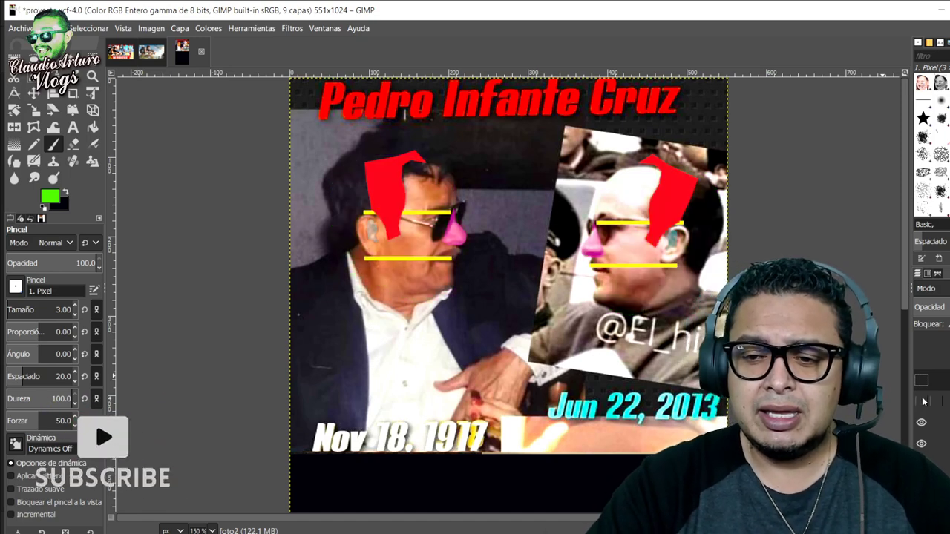
pyautogui.click(922, 402)
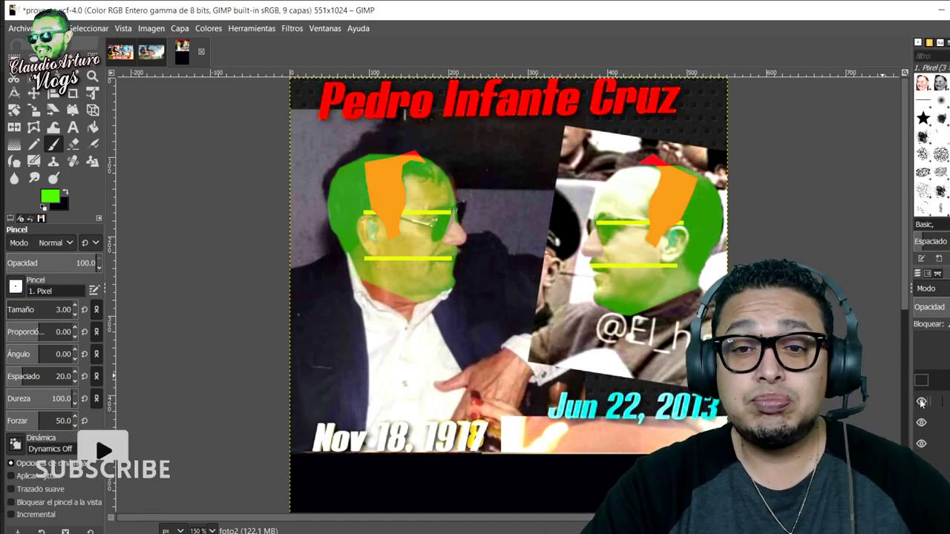
pyautogui.click(922, 402)
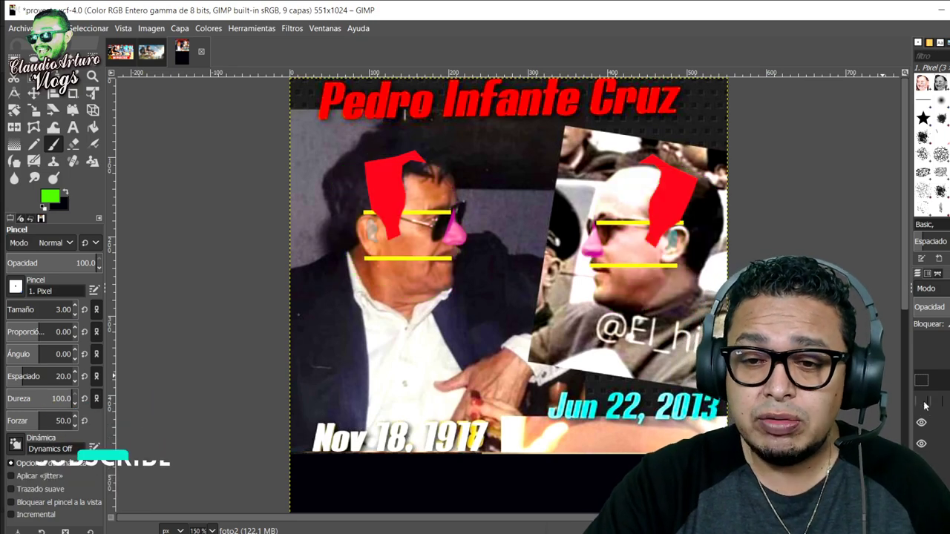
pyautogui.click(923, 402)
pyautogui.click(923, 403)
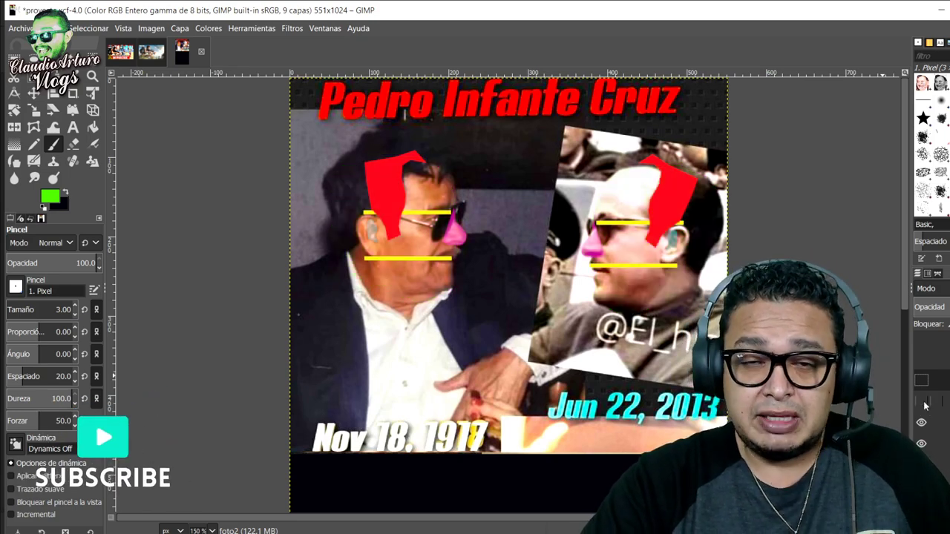
pyautogui.click(923, 403)
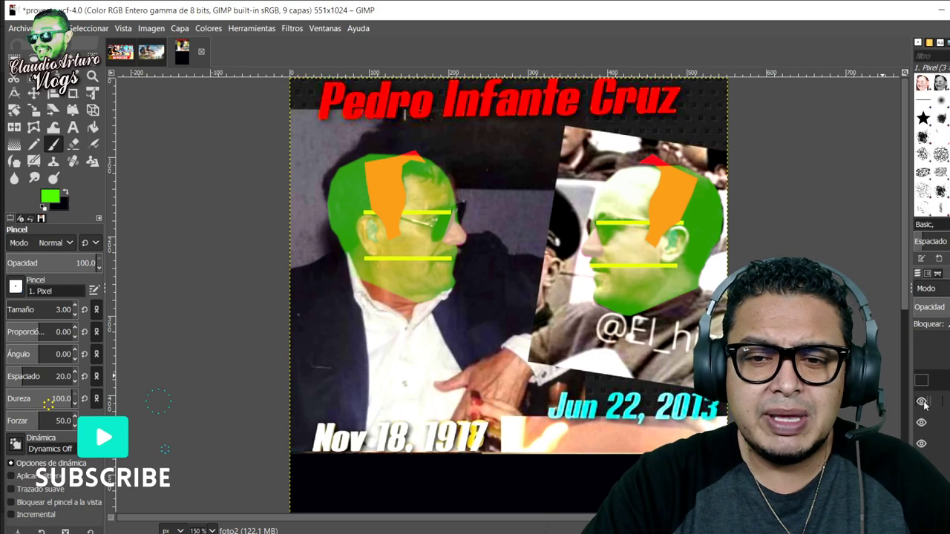
pyautogui.click(922, 402)
pyautogui.click(923, 402)
pyautogui.click(923, 403)
pyautogui.click(923, 402)
pyautogui.click(922, 402)
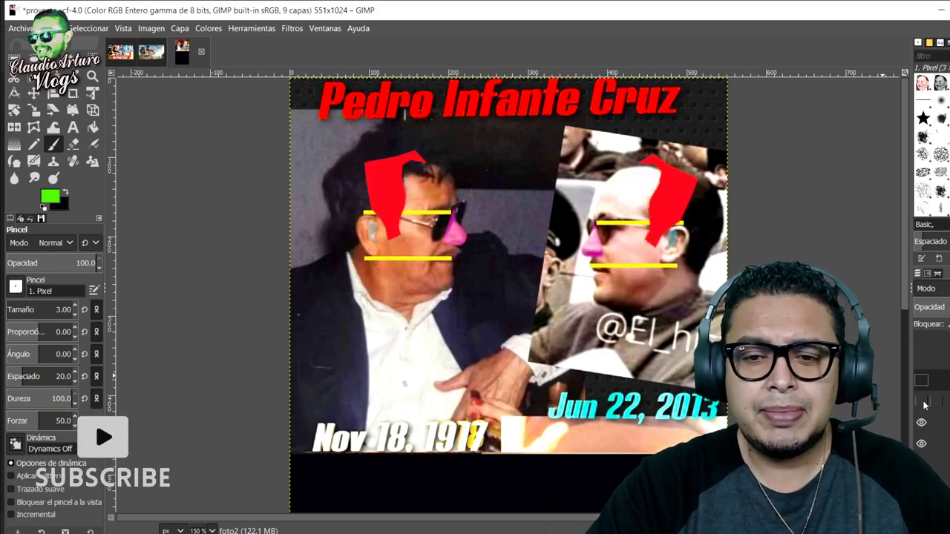
pyautogui.click(922, 402)
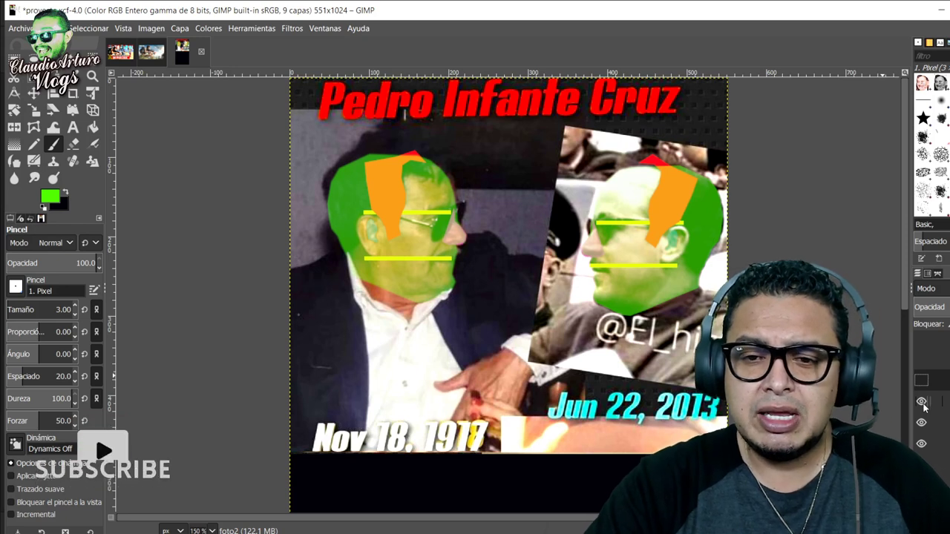
pyautogui.click(923, 403)
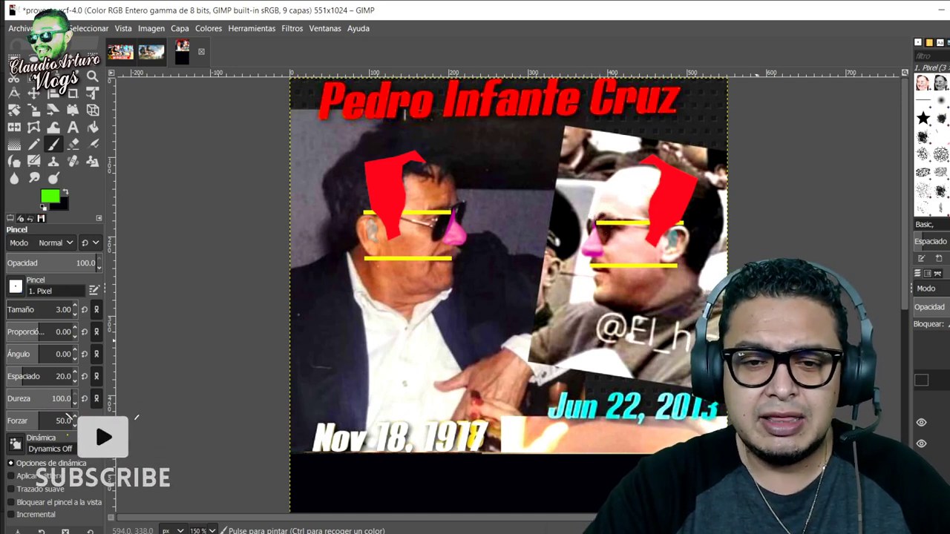
pyautogui.click(920, 402)
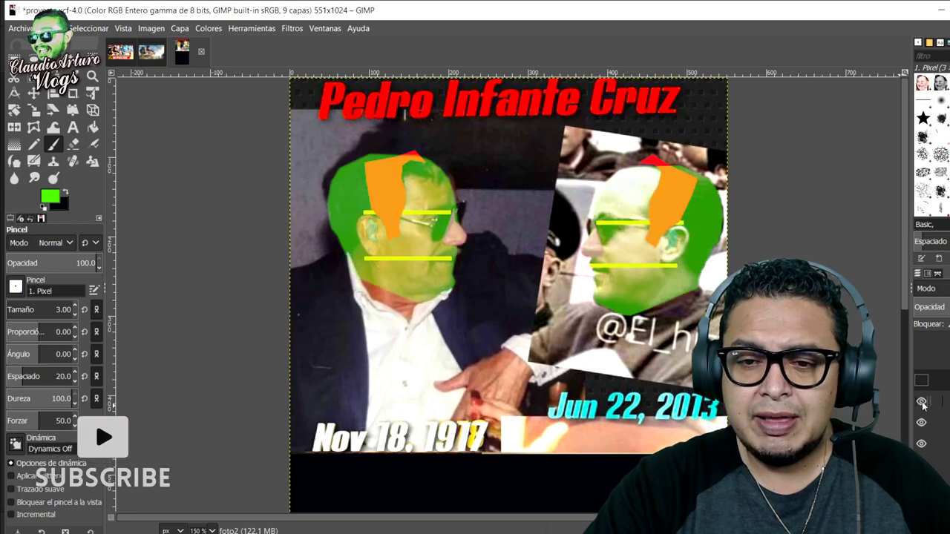
pyautogui.click(923, 402)
pyautogui.click(923, 402)
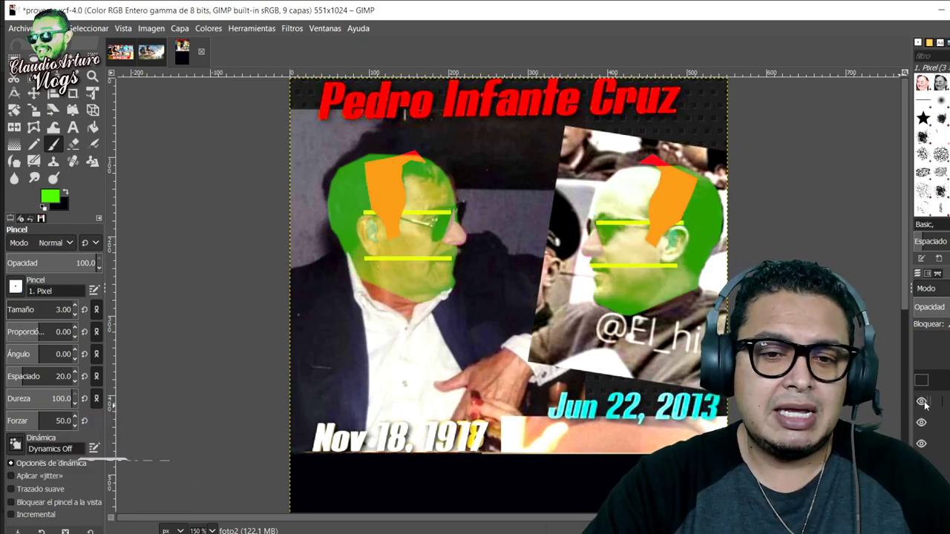
pyautogui.click(923, 401)
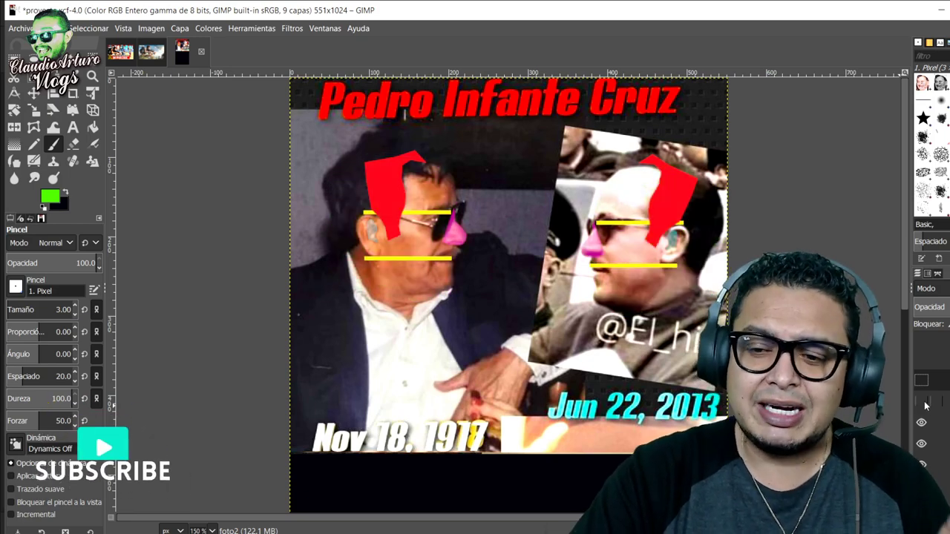
pyautogui.click(922, 402)
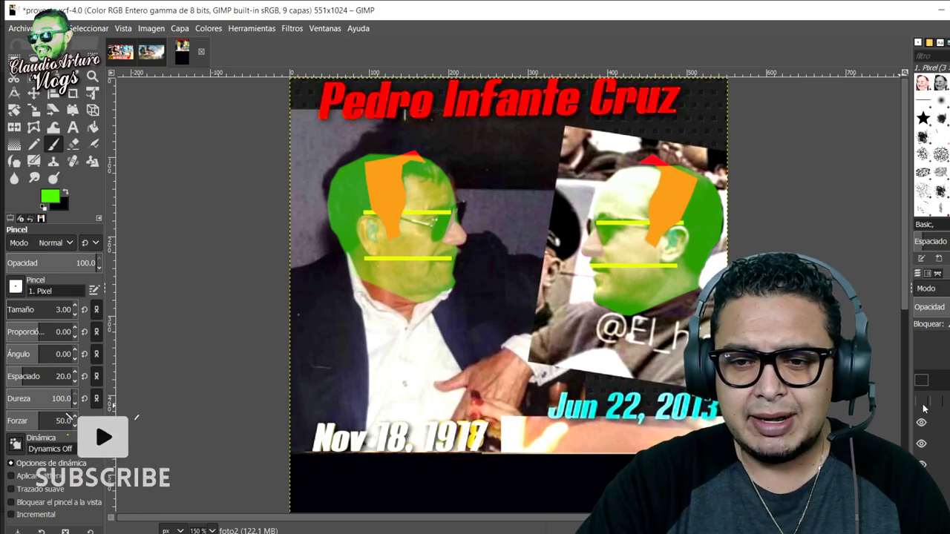
# Hide and show the green head-shape overlay a few more times to recheck both head outlines, leaving it shown
pyautogui.click(923, 402)
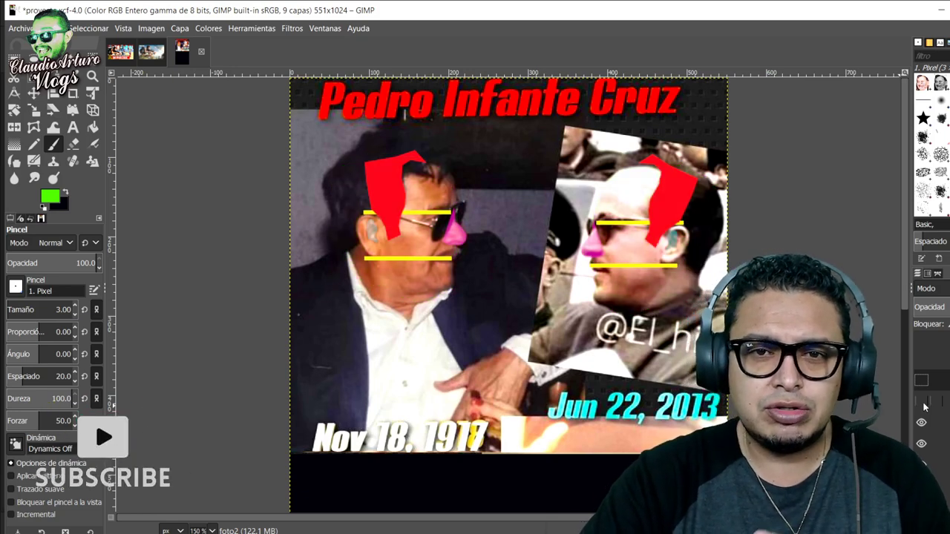
pyautogui.click(923, 403)
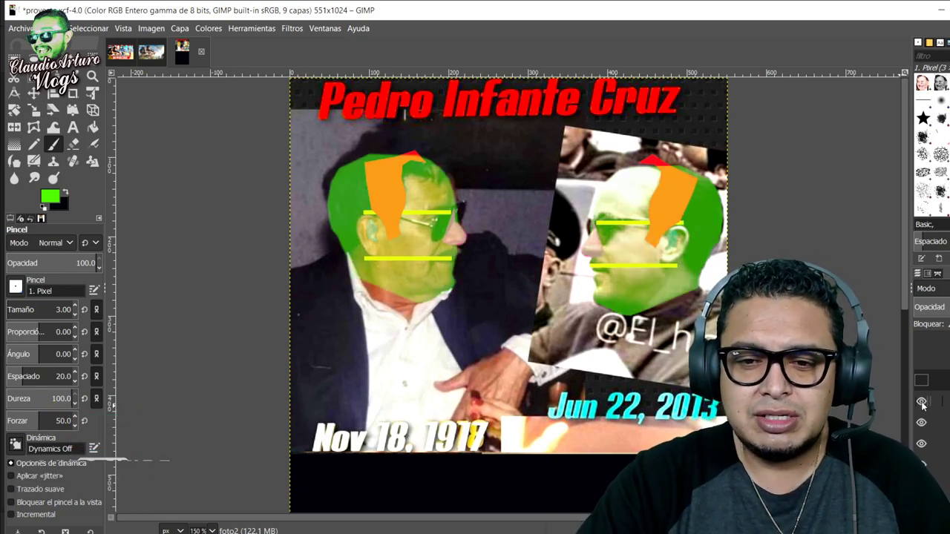
pyautogui.click(922, 402)
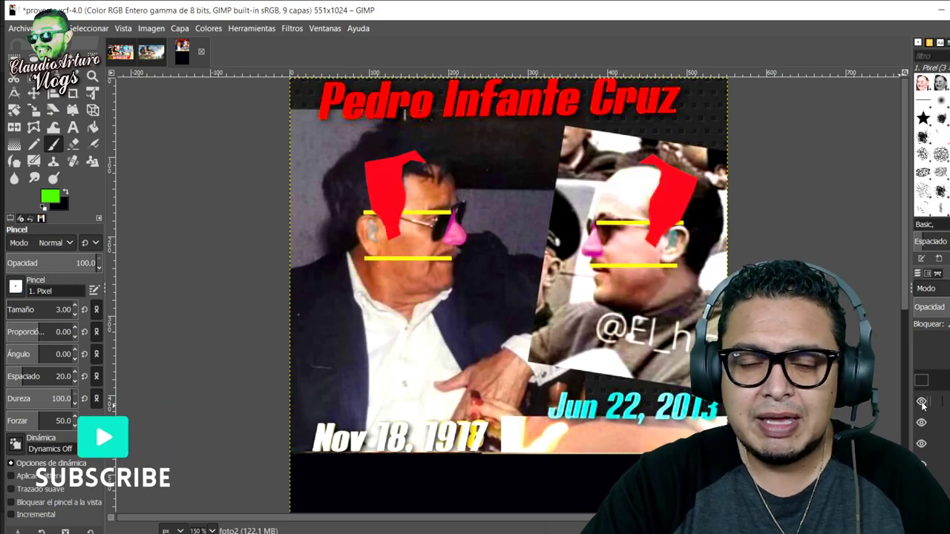
pyautogui.click(923, 402)
pyautogui.click(923, 402)
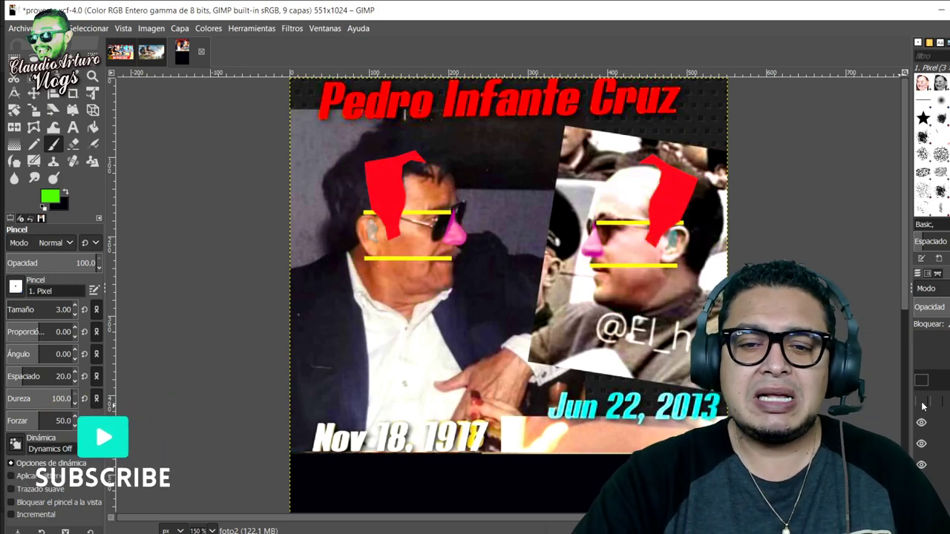
pyautogui.click(923, 402)
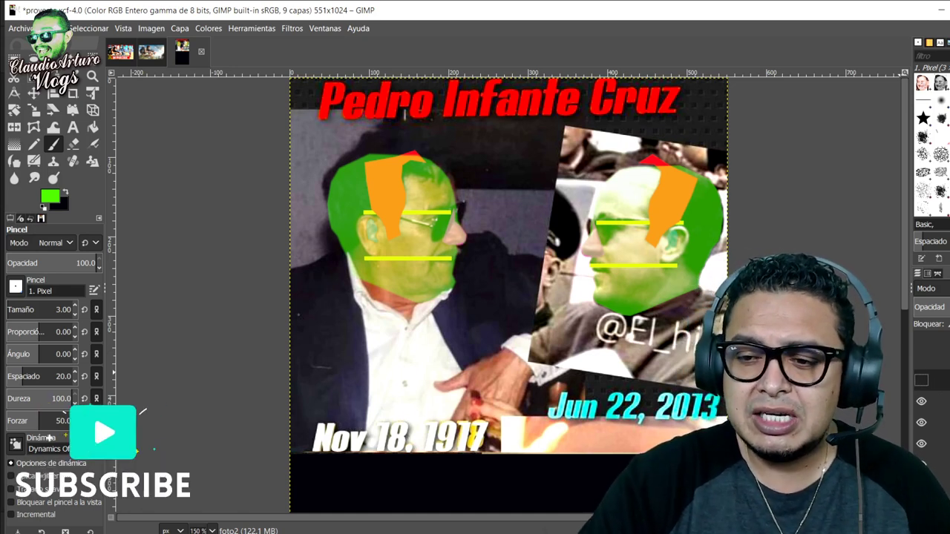
# Show the annotated young man's portrait layer on the canvas's lower black area, and the older man's portrait layer over it
pyautogui.moveTo(906, 292); pyautogui.dragTo(906, 484)
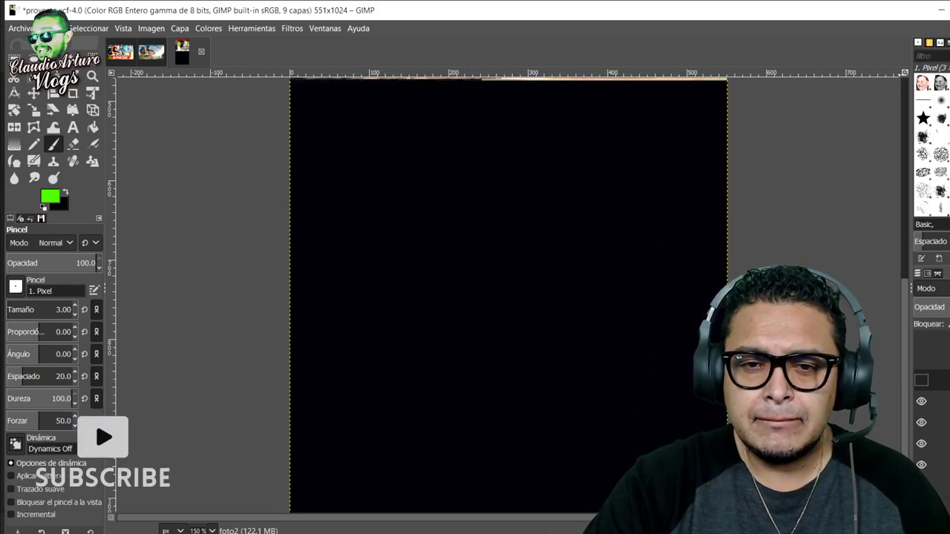
pyautogui.click(921, 381)
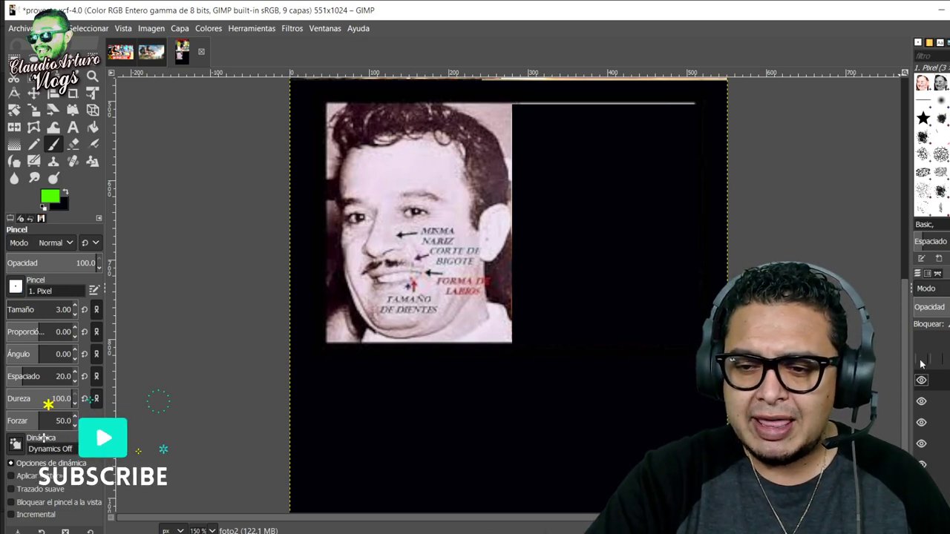
pyautogui.click(921, 360)
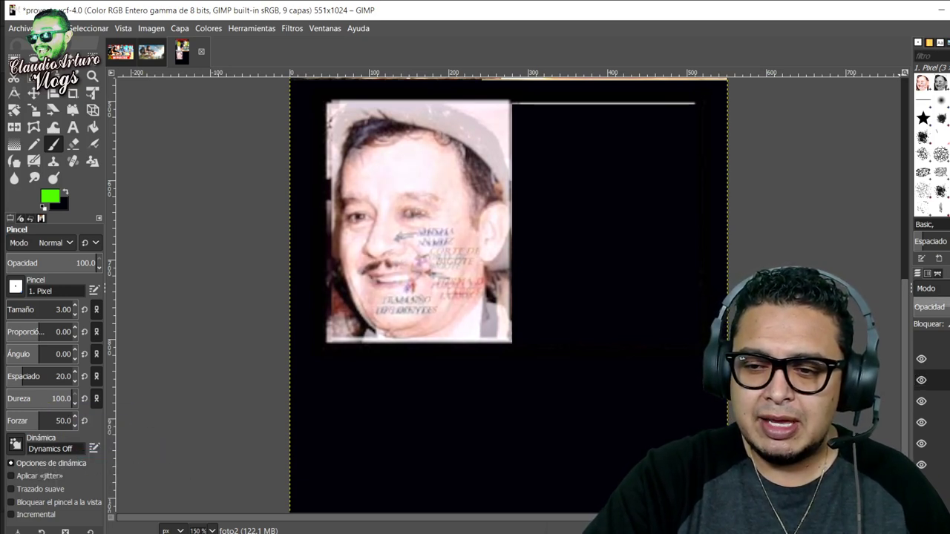
# Toggle the young man's portrait layer off and on beneath the older man's portrait to compare the two faces
pyautogui.click(922, 381)
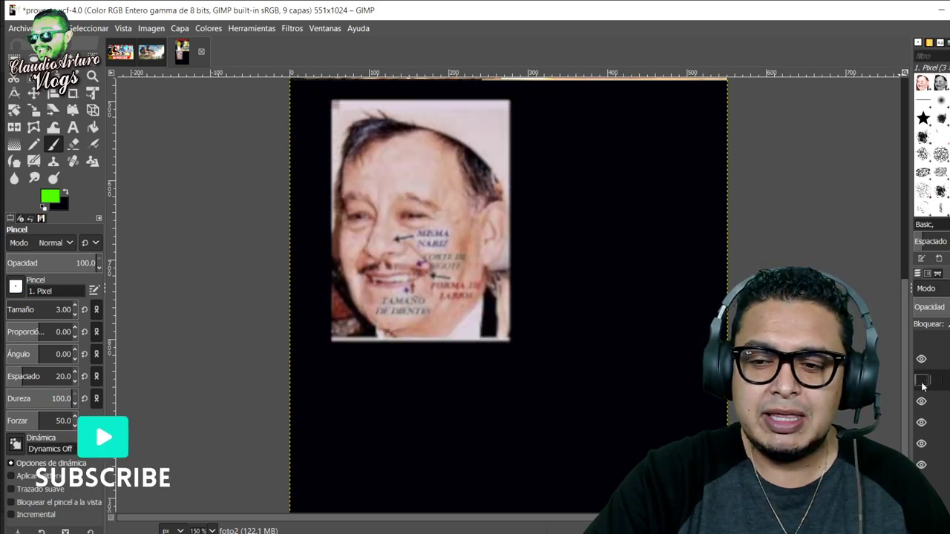
pyautogui.click(921, 381)
pyautogui.click(922, 381)
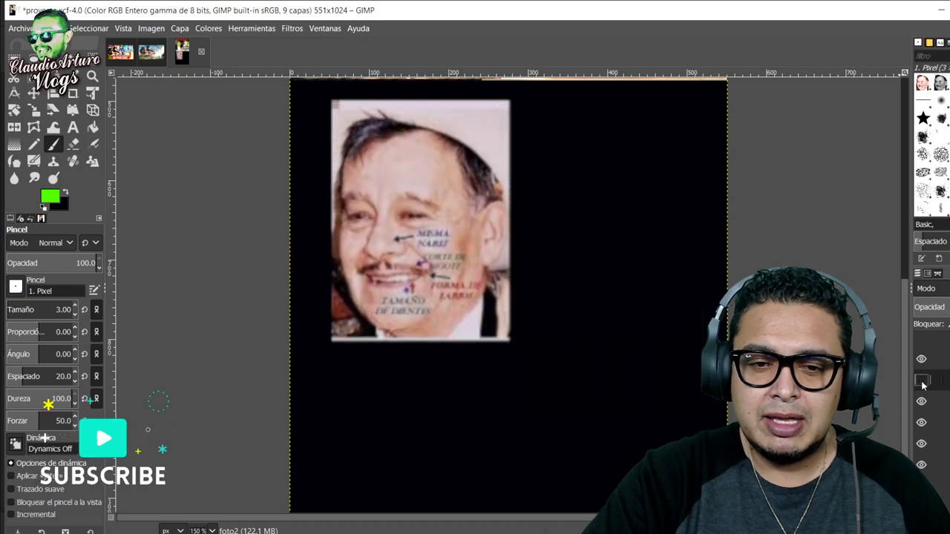
pyautogui.click(922, 381)
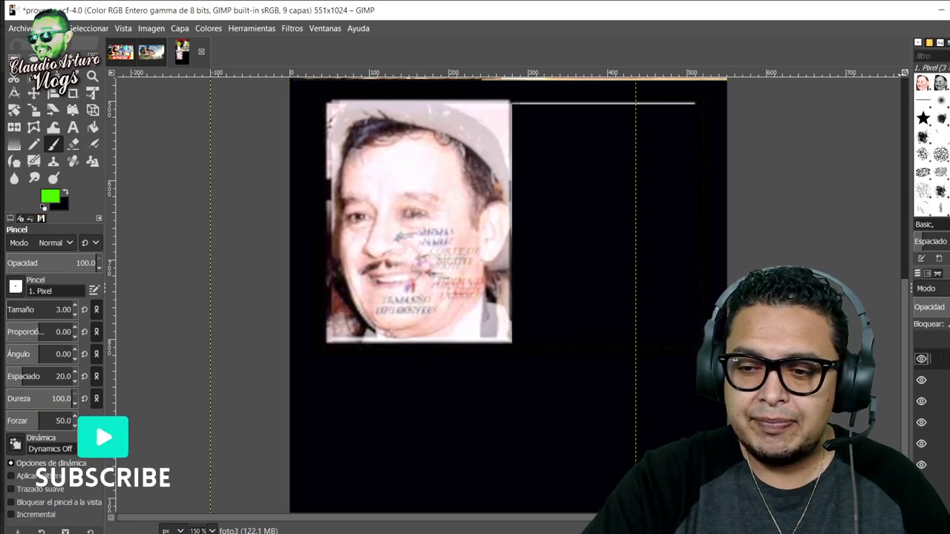
# Switch the older man's portrait layer on and off repeatedly over the young man's portrait to compare nose, moustache, lips and teeth
pyautogui.click(922, 360)
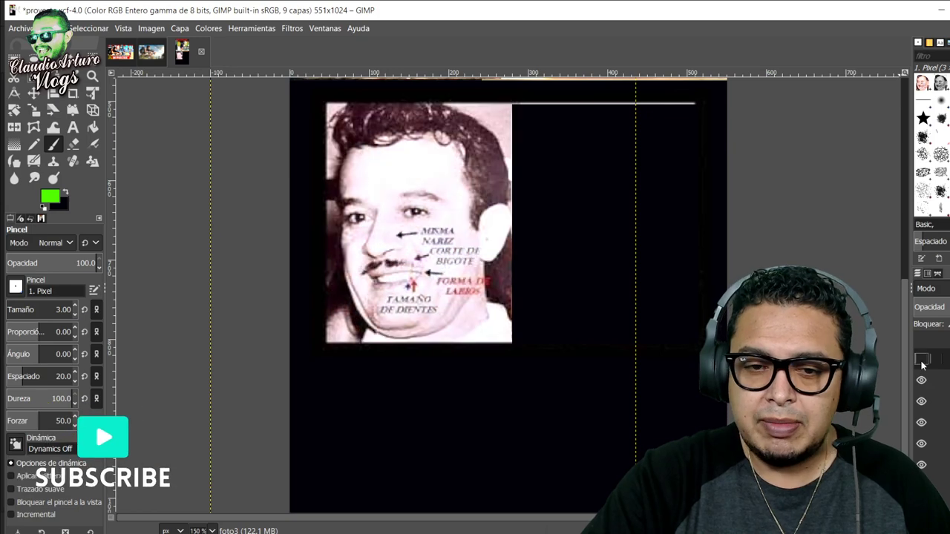
pyautogui.click(922, 360)
pyautogui.click(922, 360)
pyautogui.click(922, 360)
pyautogui.click(922, 360)
pyautogui.click(922, 361)
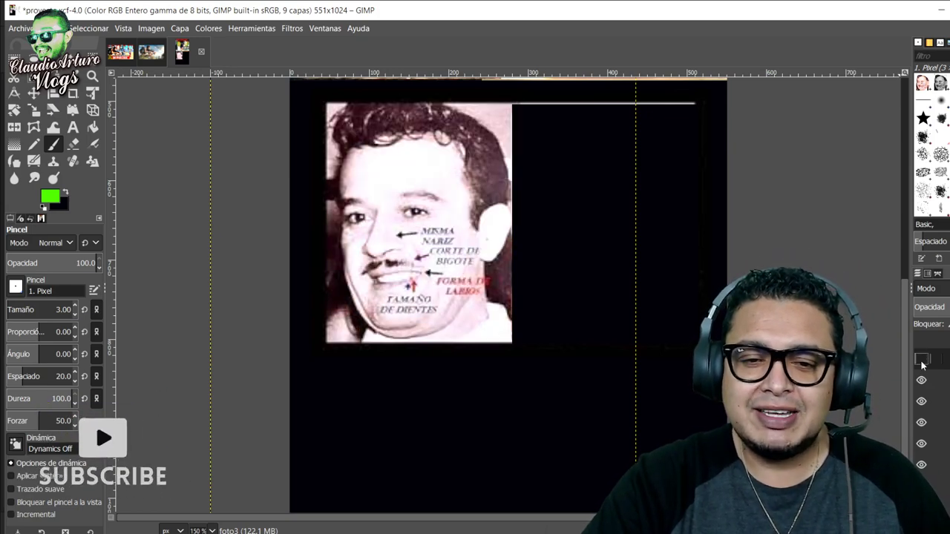
pyautogui.click(922, 360)
pyautogui.click(922, 360)
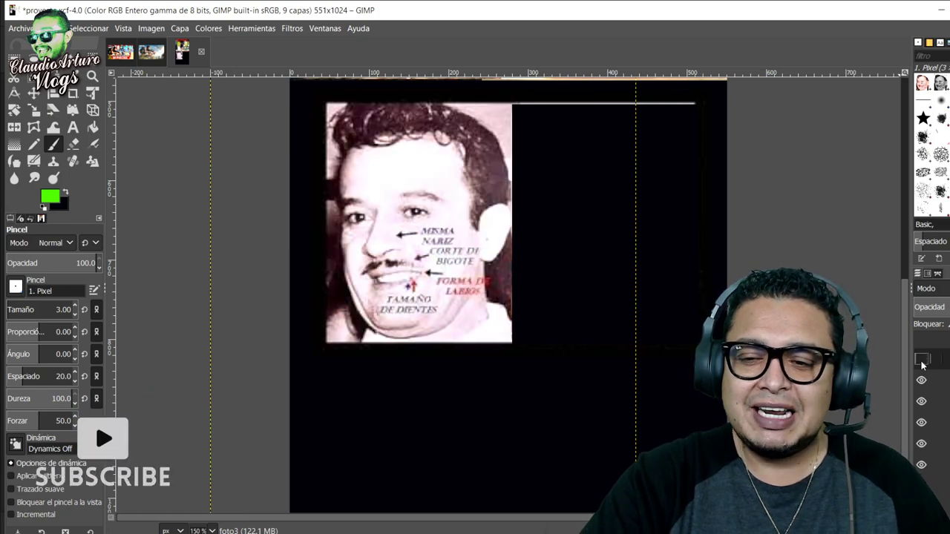
pyautogui.click(922, 361)
pyautogui.click(922, 361)
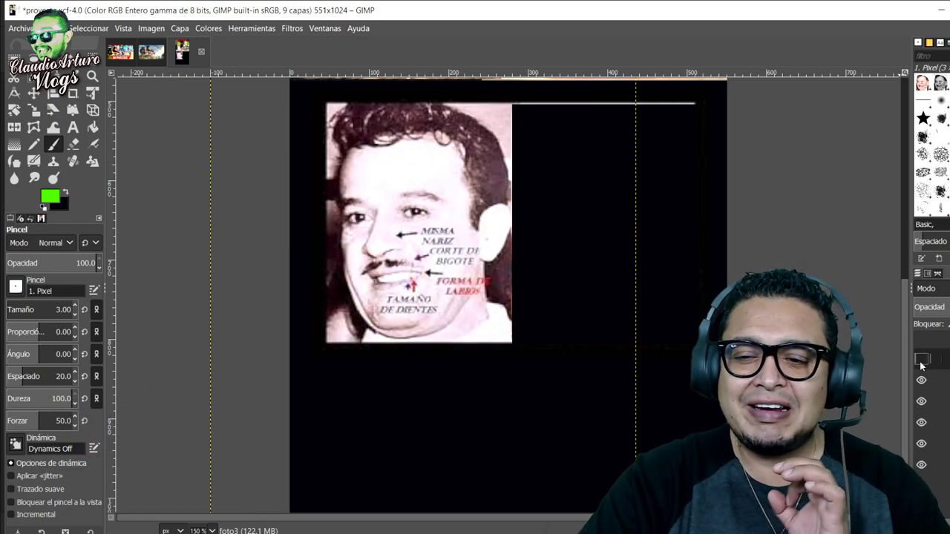
pyautogui.click(922, 361)
pyautogui.click(922, 361)
pyautogui.click(922, 361)
pyautogui.click(922, 361)
pyautogui.click(922, 360)
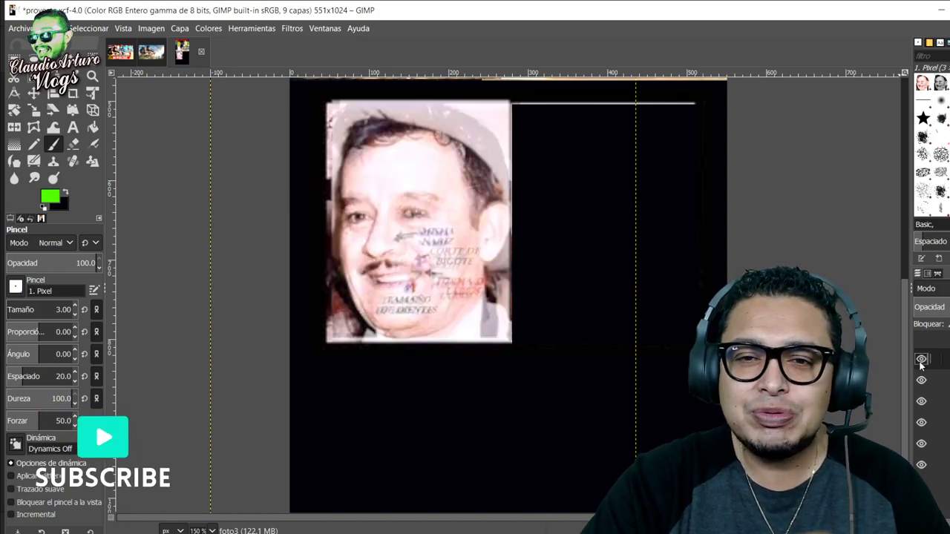
pyautogui.click(922, 361)
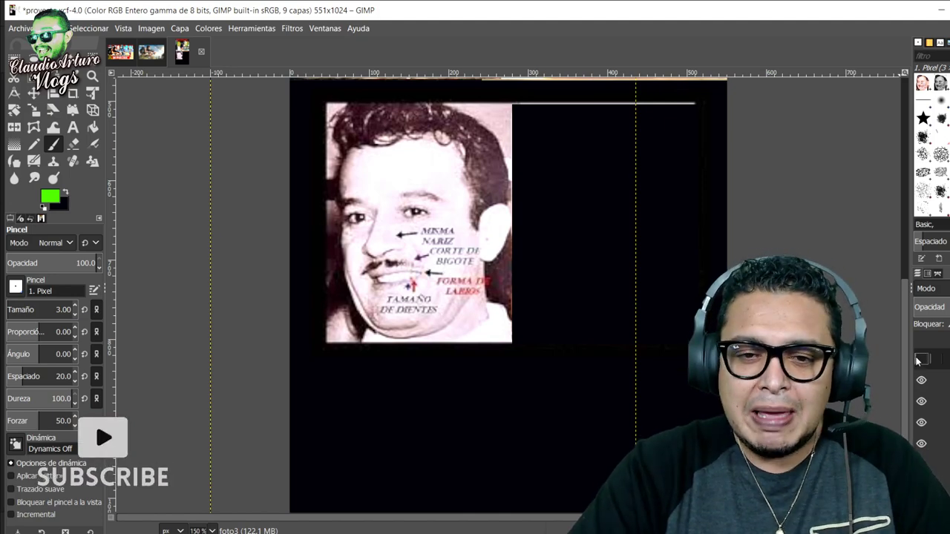
pyautogui.click(918, 361)
pyautogui.click(918, 361)
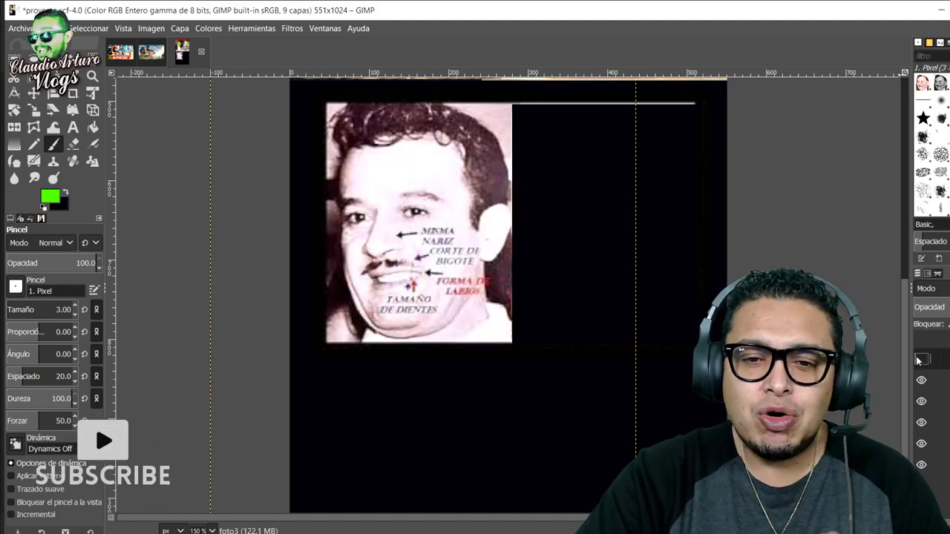
pyautogui.click(918, 361)
pyautogui.click(918, 360)
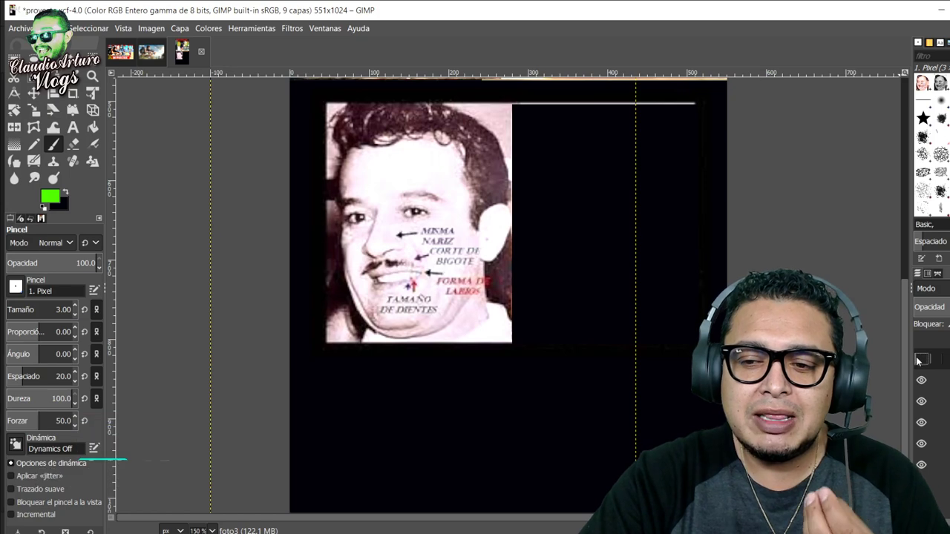
pyautogui.click(920, 361)
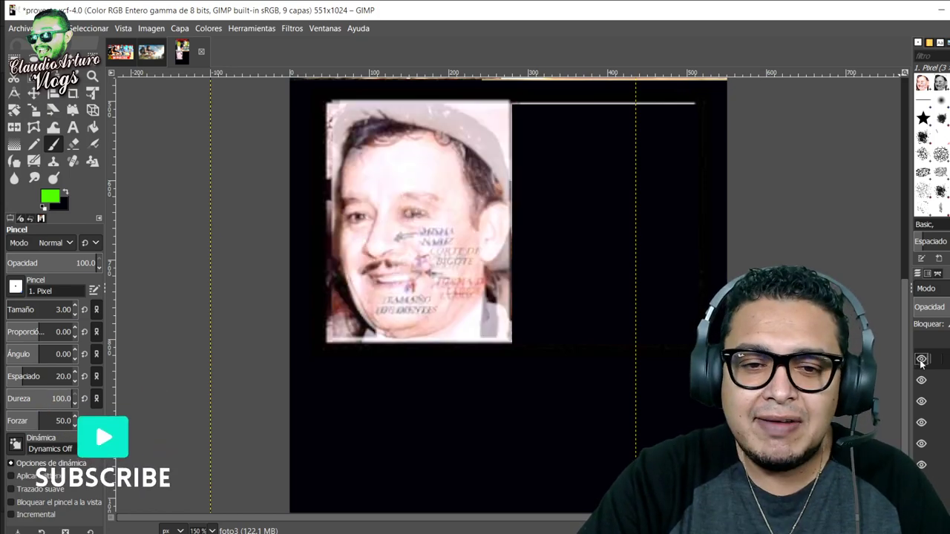
pyautogui.click(921, 361)
pyautogui.click(921, 361)
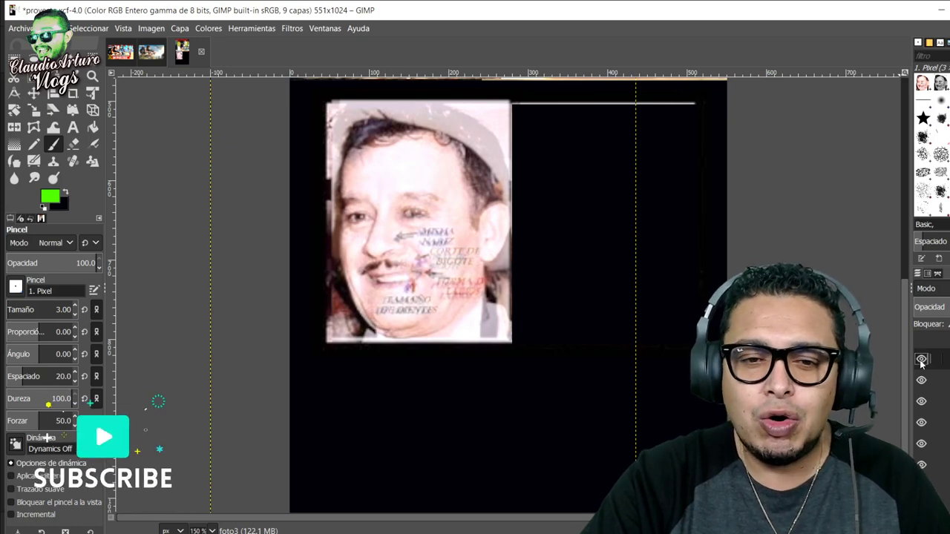
pyautogui.click(921, 361)
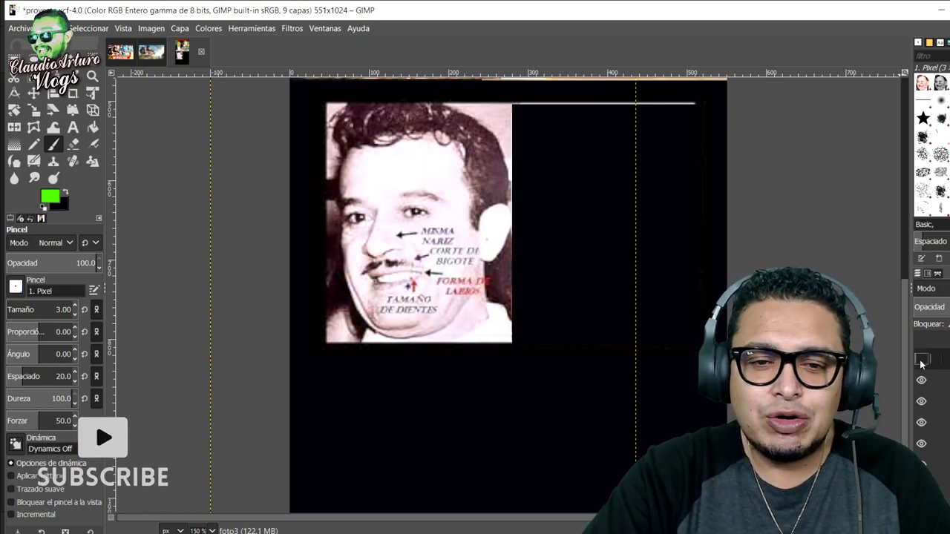
pyautogui.click(922, 361)
pyautogui.click(922, 362)
pyautogui.click(921, 361)
pyautogui.click(921, 361)
pyautogui.click(921, 361)
pyautogui.click(921, 361)
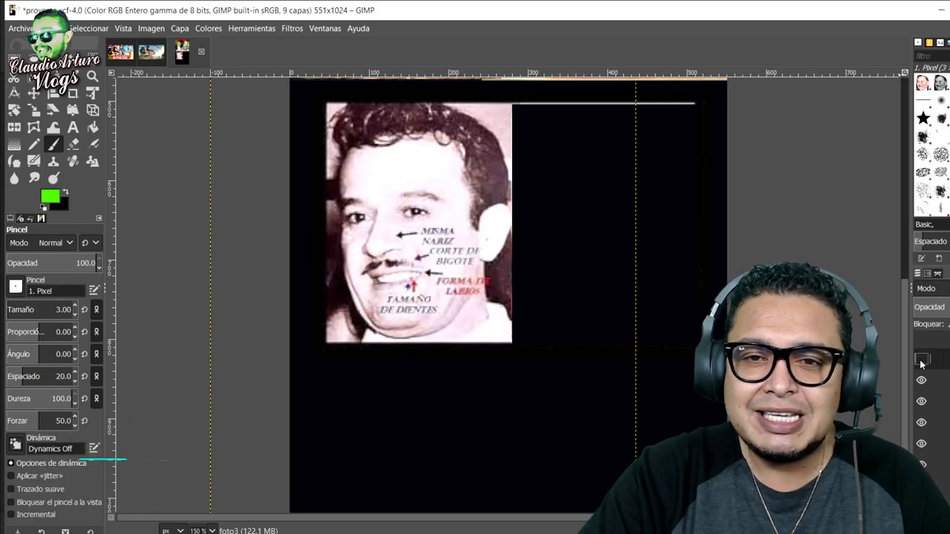
pyautogui.click(921, 360)
pyautogui.click(921, 361)
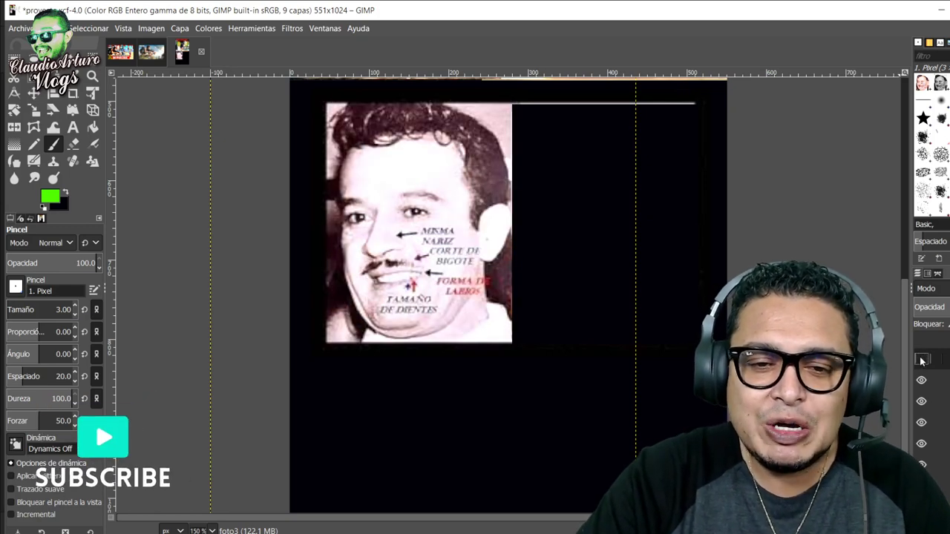
pyautogui.click(922, 361)
pyautogui.click(922, 361)
pyautogui.click(921, 361)
pyautogui.click(921, 360)
pyautogui.click(921, 361)
pyautogui.click(921, 361)
pyautogui.click(921, 361)
pyautogui.click(921, 361)
pyautogui.click(922, 361)
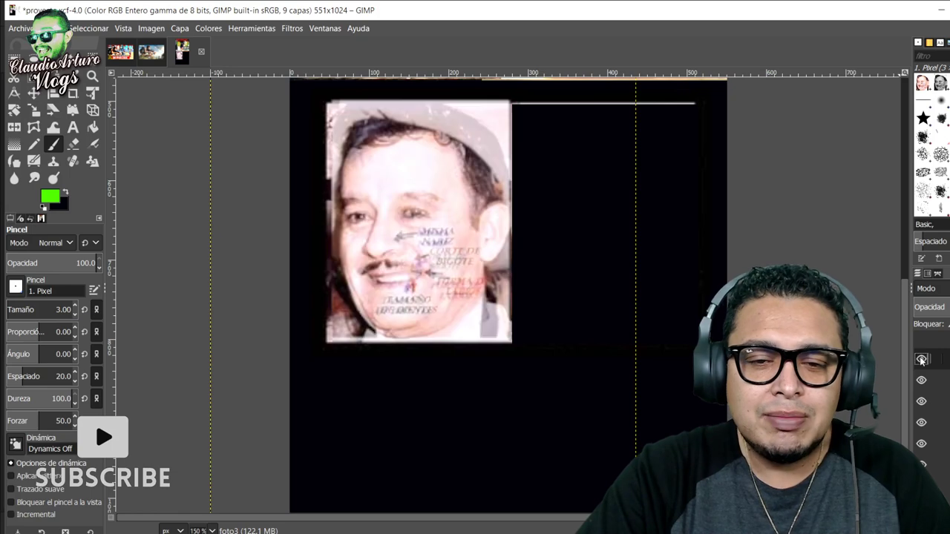
pyautogui.click(921, 361)
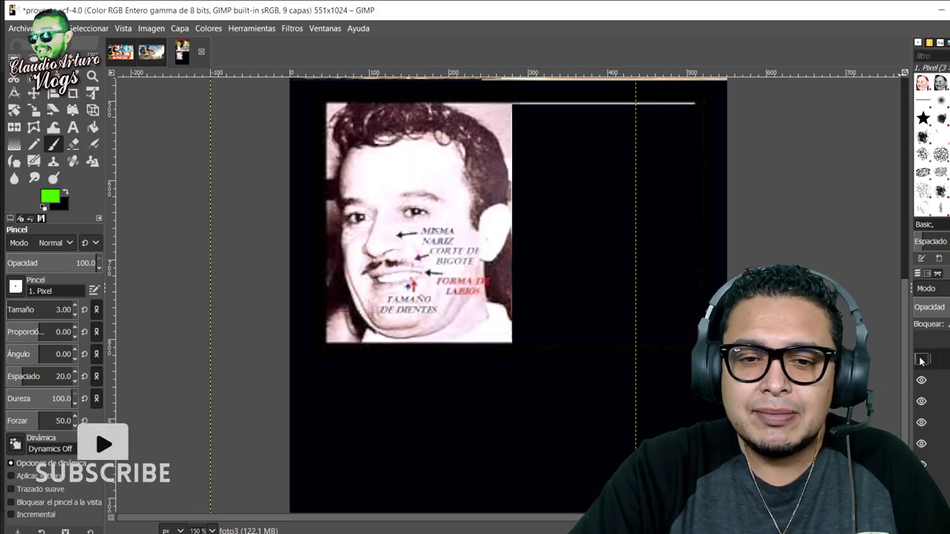
pyautogui.click(922, 361)
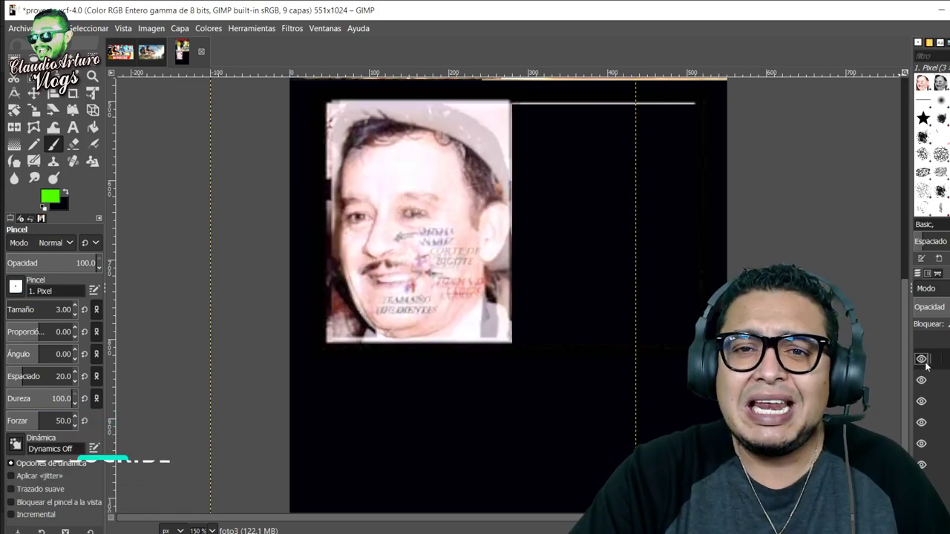
pyautogui.click(922, 360)
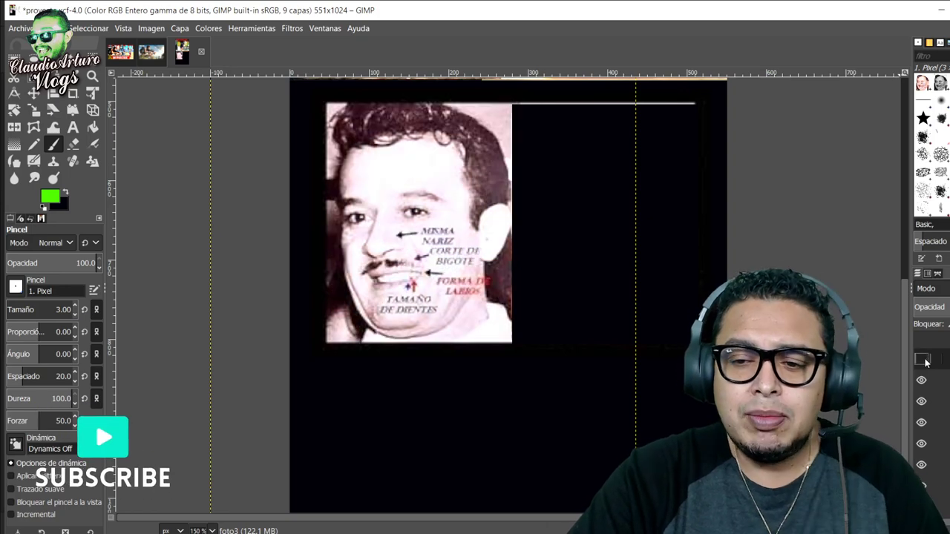
pyautogui.click(922, 360)
pyautogui.click(922, 360)
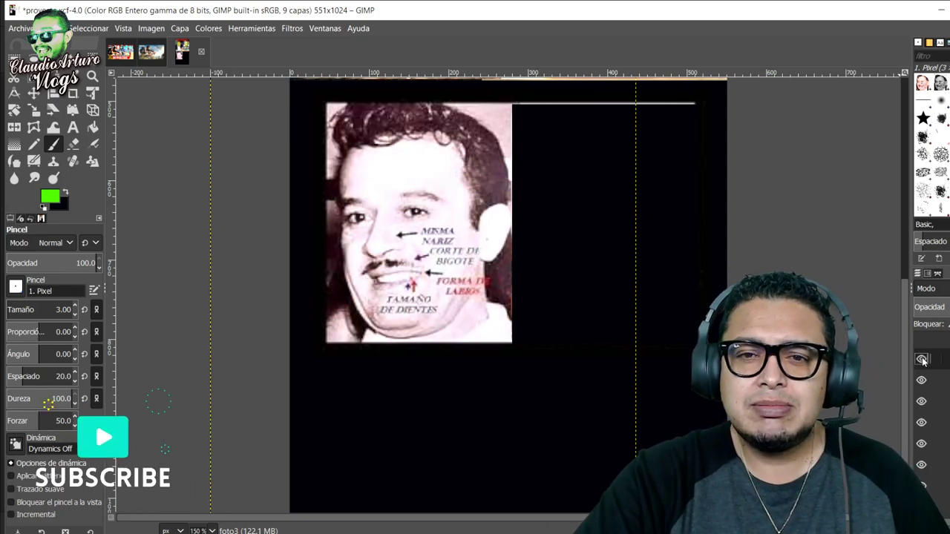
pyautogui.click(922, 360)
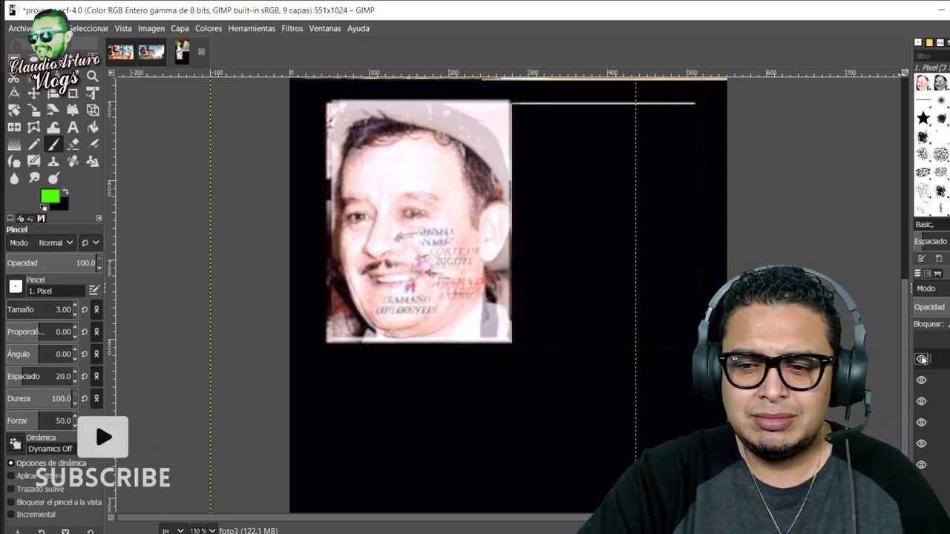
pyautogui.click(922, 360)
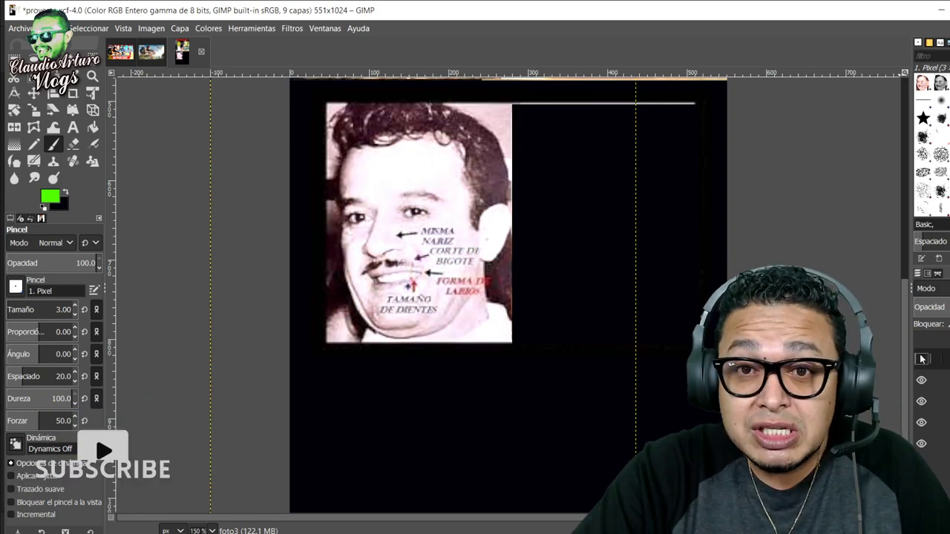
pyautogui.click(921, 360)
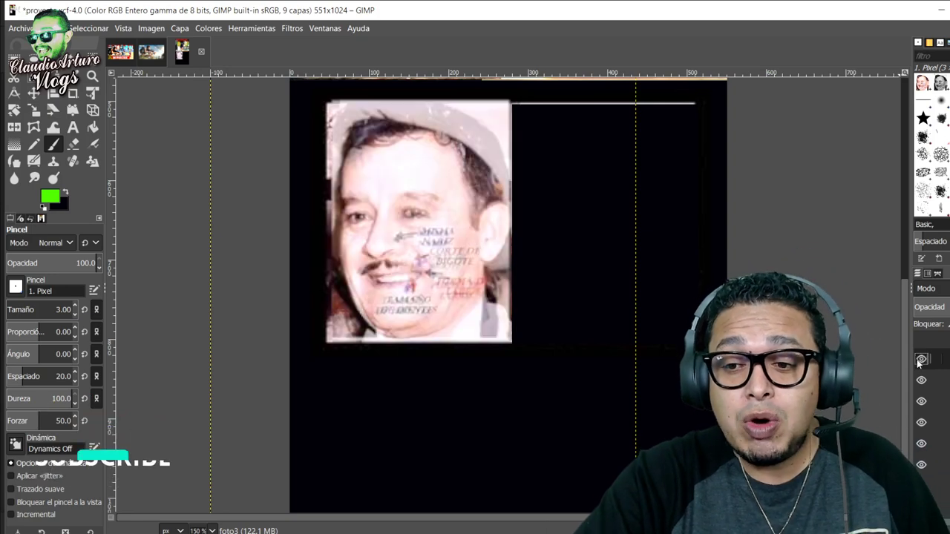
pyautogui.click(922, 360)
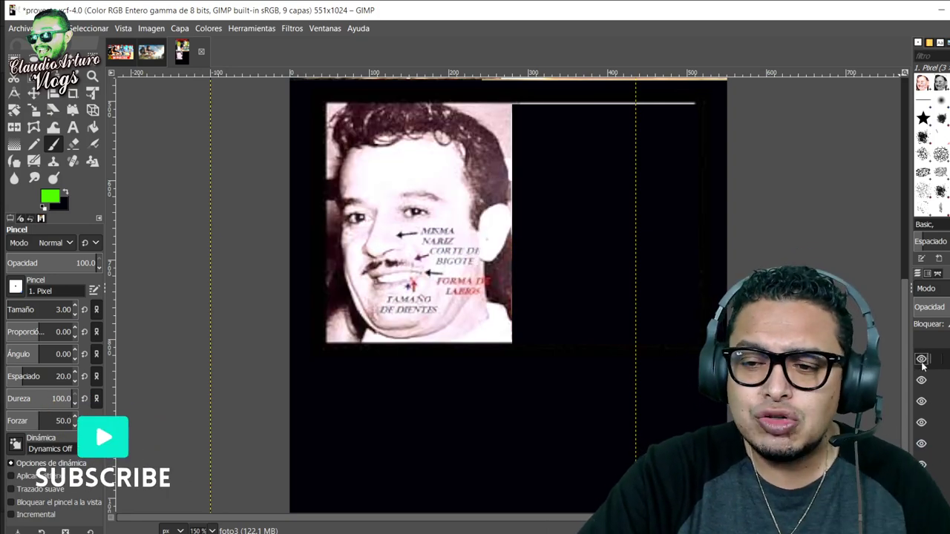
pyautogui.click(922, 360)
pyautogui.click(922, 360)
pyautogui.click(922, 360)
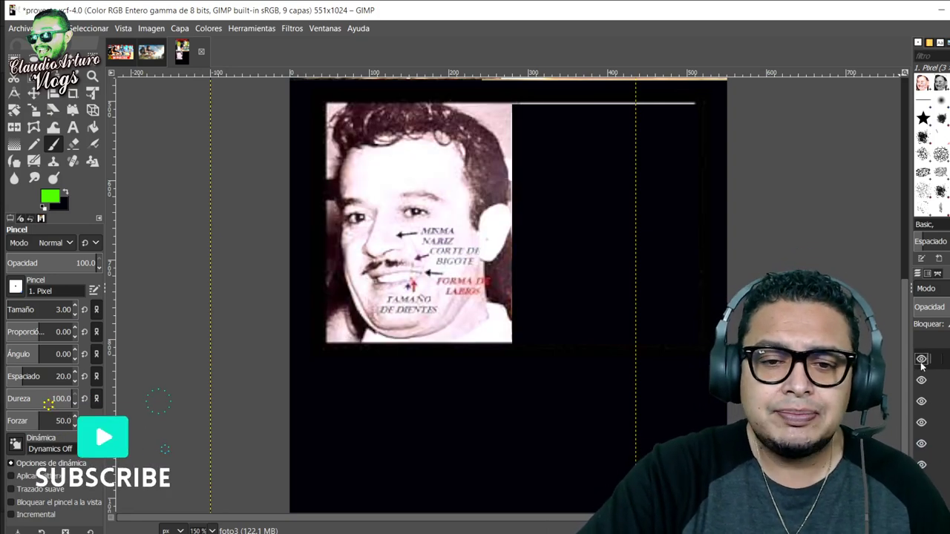
pyautogui.click(922, 360)
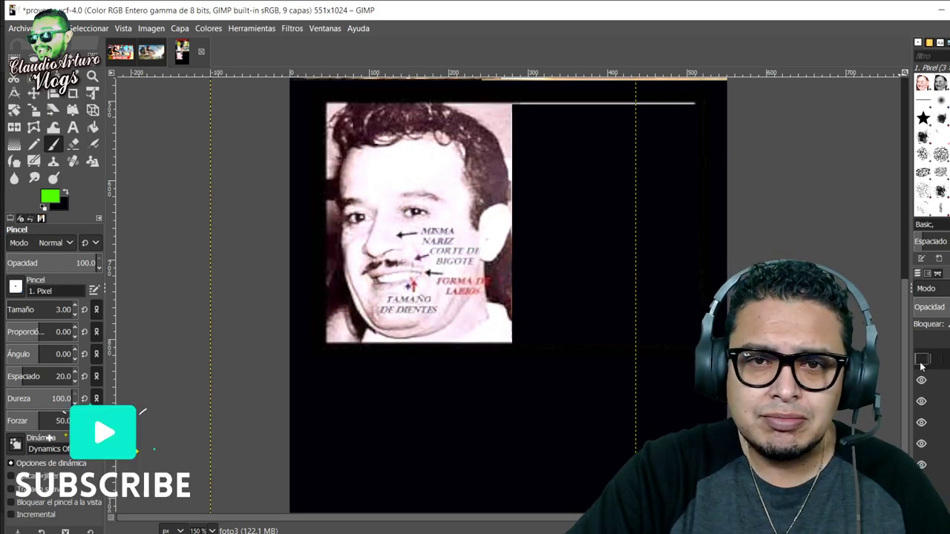
# Keep hiding and showing the older man's portrait layer over the annotated young man's portrait to recheck the facial match, leaving it shown
pyautogui.click(922, 361)
pyautogui.click(922, 360)
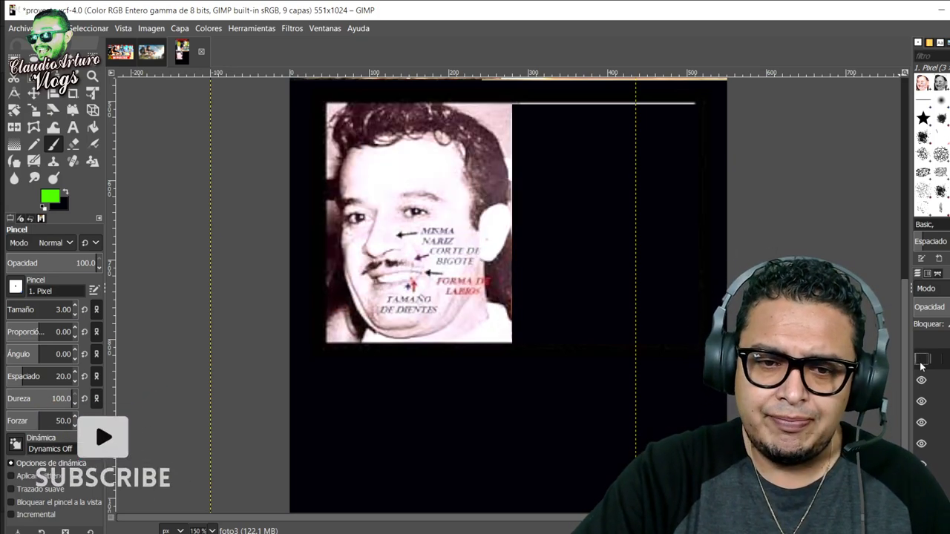
pyautogui.click(922, 360)
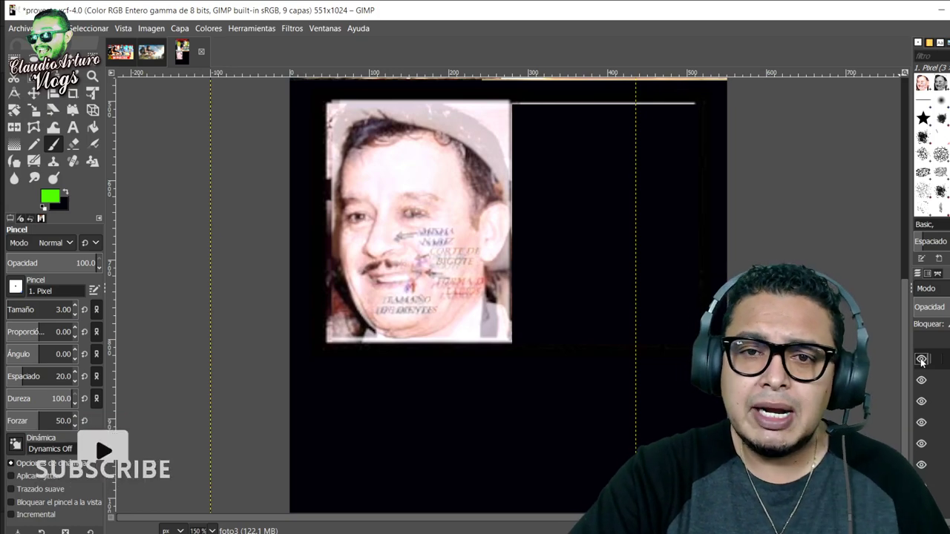
pyautogui.click(922, 360)
pyautogui.click(922, 360)
pyautogui.click(922, 360)
pyautogui.click(922, 360)
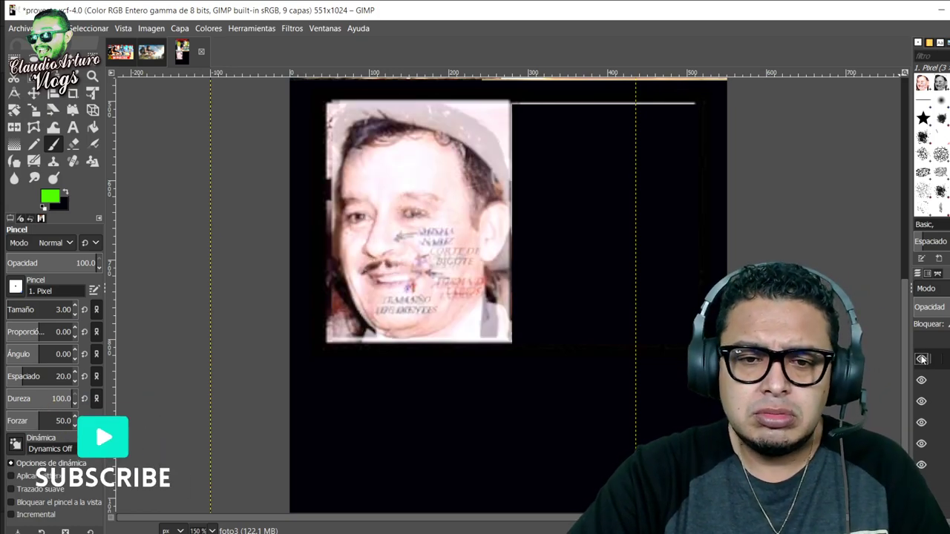
pyautogui.click(922, 360)
pyautogui.click(922, 360)
pyautogui.click(922, 360)
pyautogui.click(922, 360)
pyautogui.click(922, 360)
pyautogui.click(922, 360)
pyautogui.click(922, 360)
pyautogui.click(922, 360)
pyautogui.click(922, 360)
pyautogui.click(922, 360)
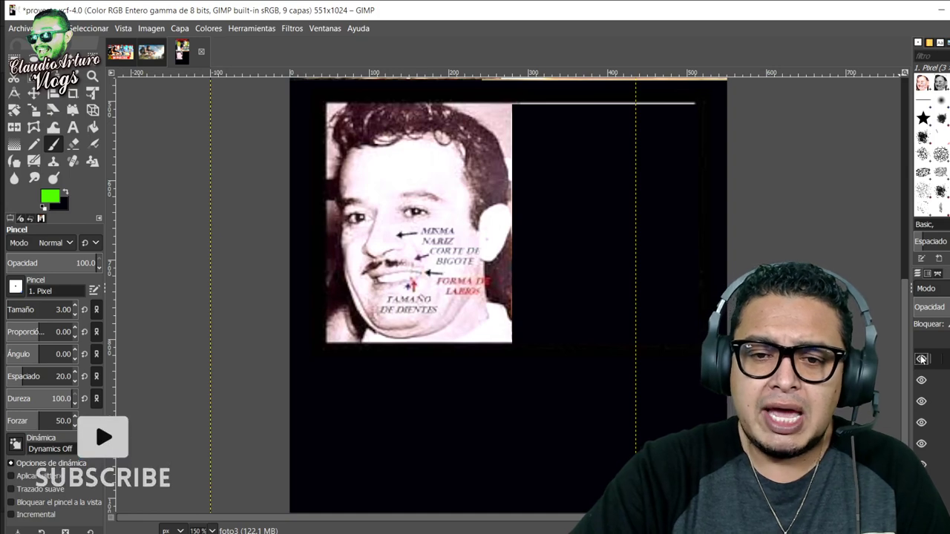
pyautogui.click(922, 360)
pyautogui.click(922, 360)
pyautogui.click(922, 360)
pyautogui.click(922, 360)
pyautogui.click(922, 360)
pyautogui.click(922, 360)
pyautogui.click(922, 360)
pyautogui.click(922, 360)
pyautogui.click(922, 360)
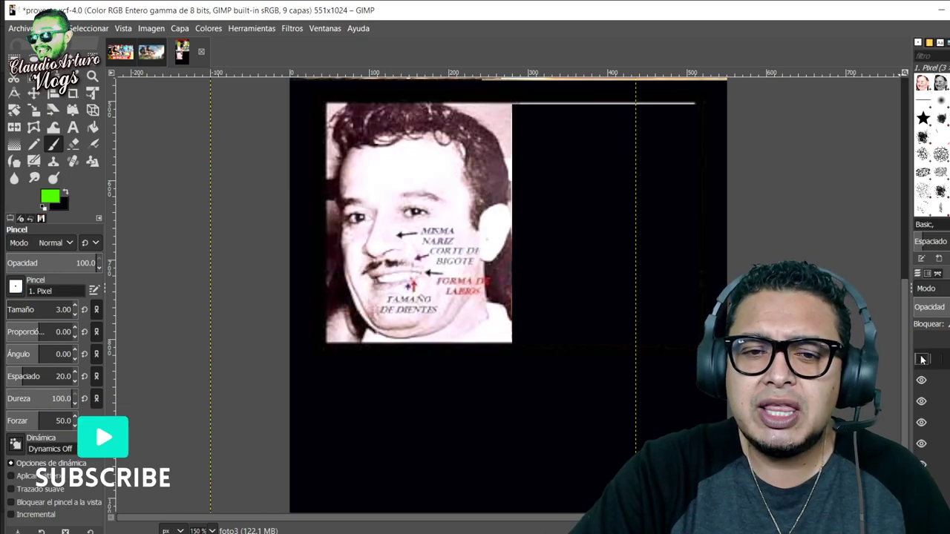
pyautogui.click(922, 360)
pyautogui.click(922, 360)
pyautogui.click(922, 360)
pyautogui.click(922, 360)
pyautogui.click(922, 360)
pyautogui.click(922, 360)
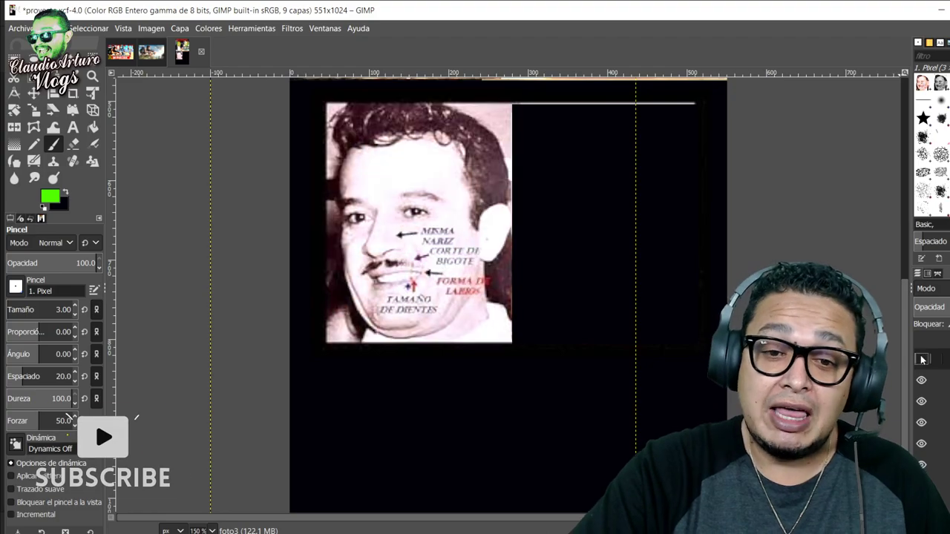
pyautogui.click(922, 360)
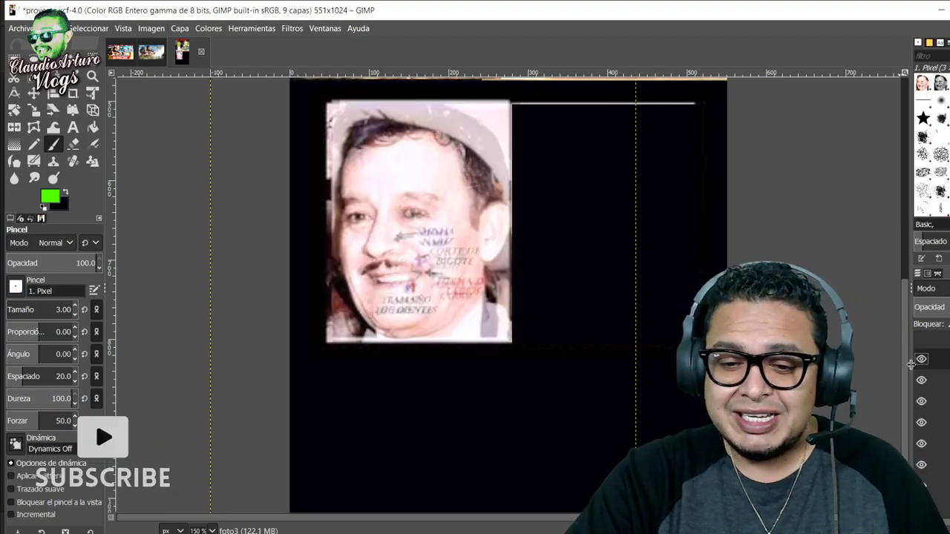